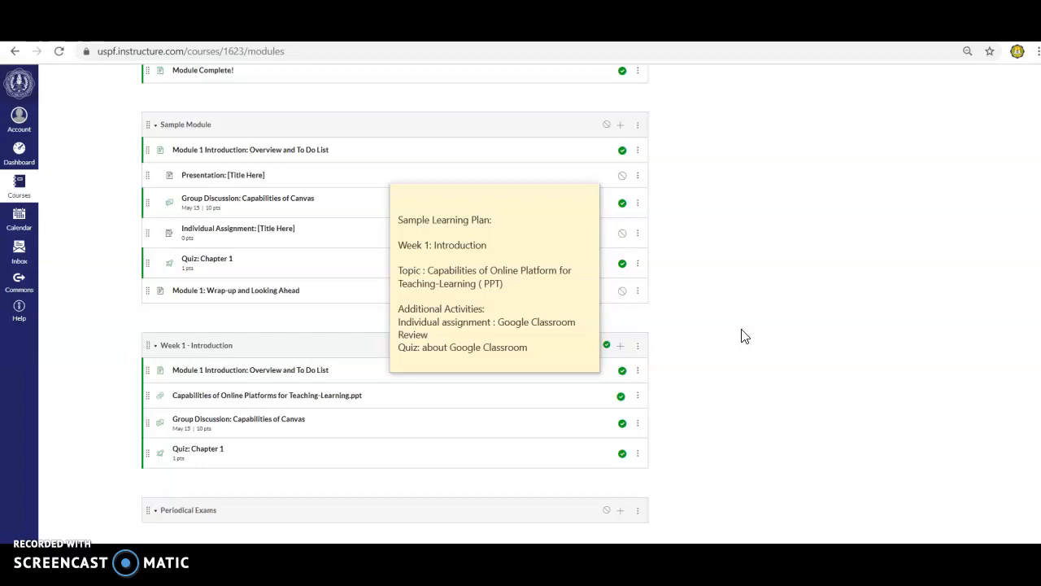
# Move the Sample Learning Plan sticky note off the module list into the empty area beside it
pyautogui.click(819, 198)
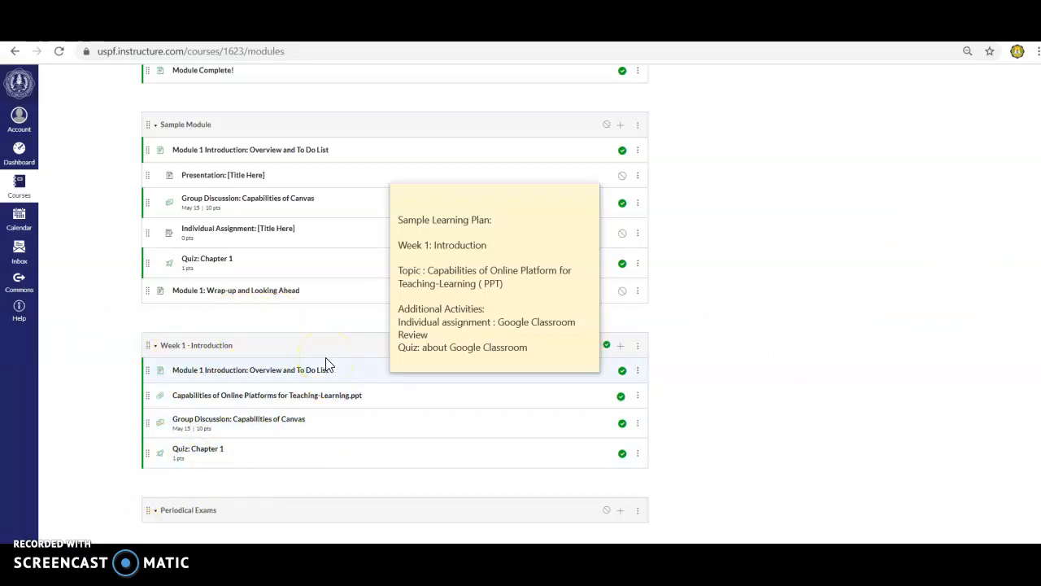
pyautogui.click(488, 199)
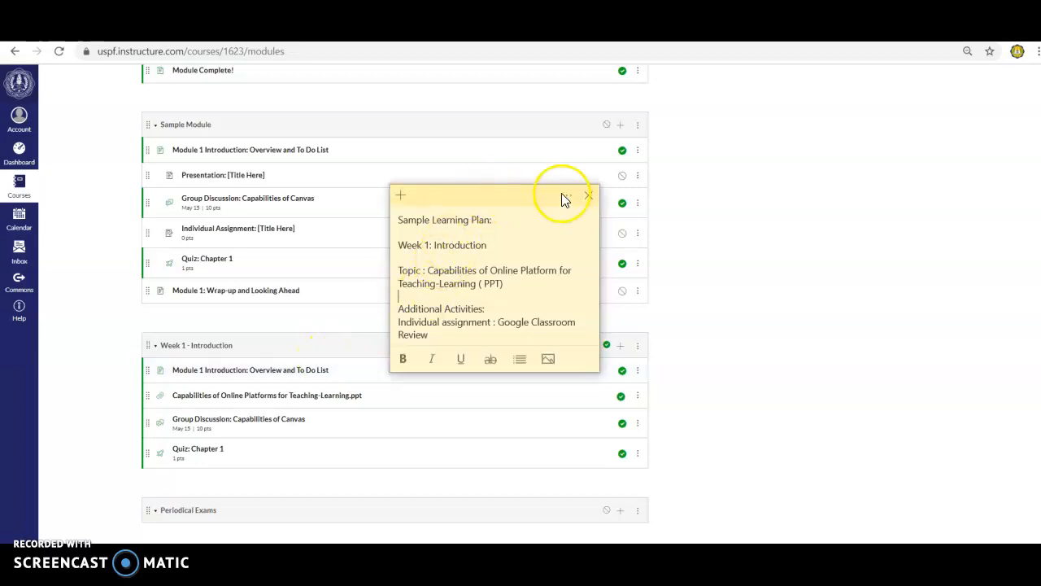
pyautogui.moveTo(510, 196); pyautogui.dragTo(840, 158)
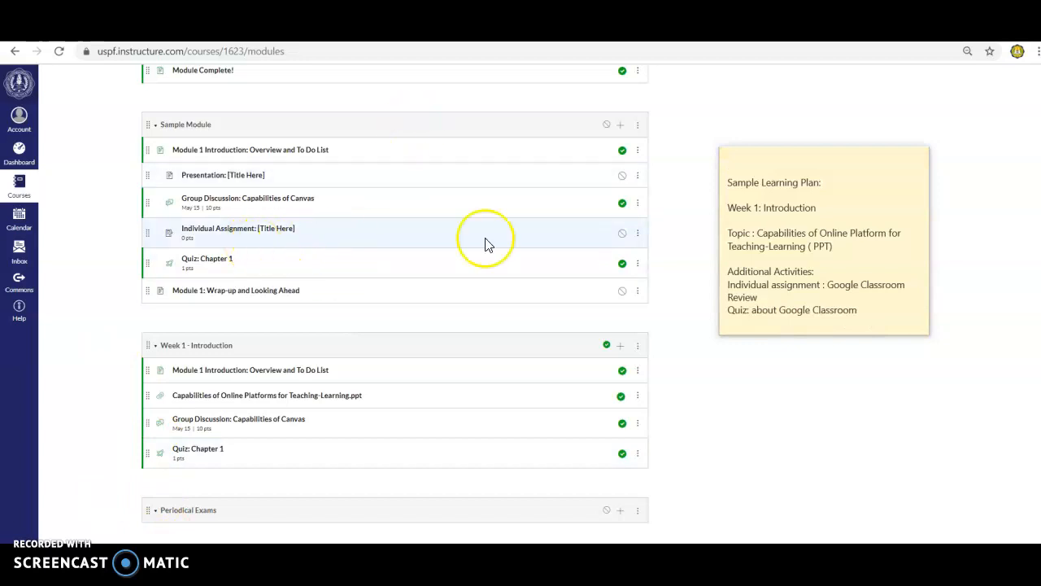
# Duplicate the Sample Module's individual assignment and place the copy in Week 1 - Introduction between the group discussion and the quiz
pyautogui.click(638, 234)
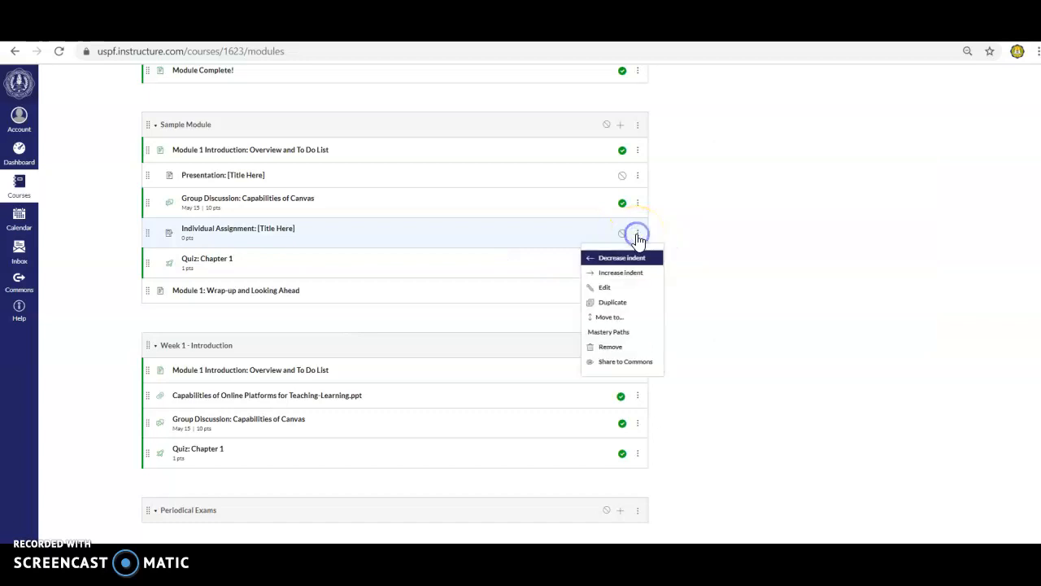
pyautogui.click(623, 303)
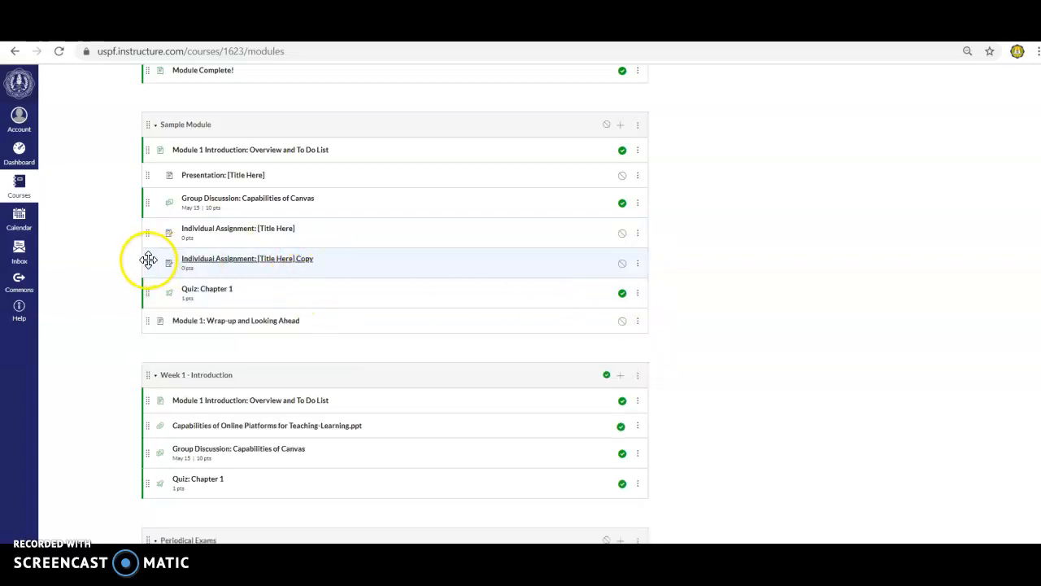
pyautogui.moveTo(148, 260); pyautogui.dragTo(130, 444)
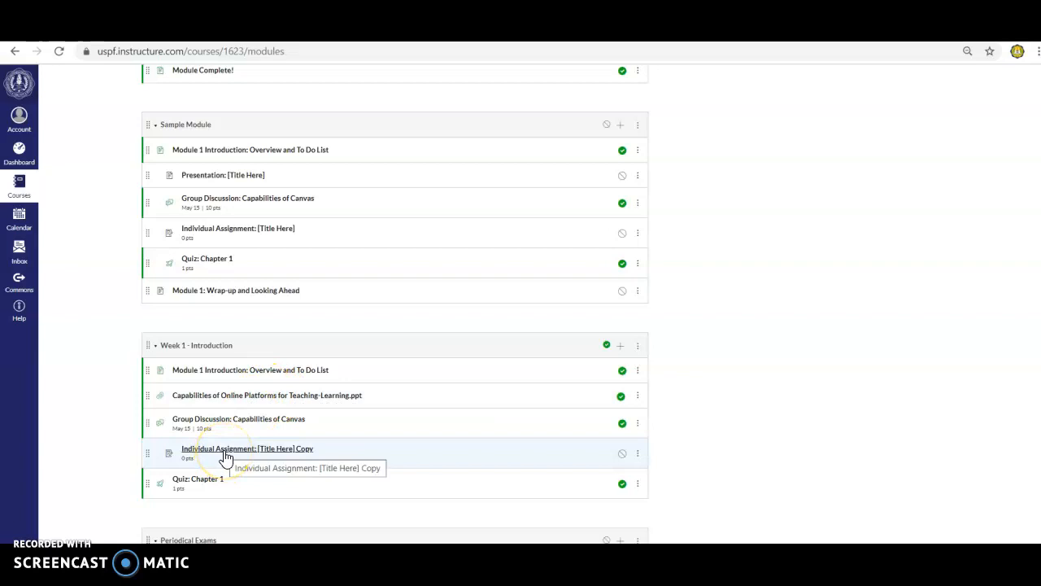
# Retitle the copied assignment in Week 1 as "Individual Assignment: Google Classroom Review"
pyautogui.click(638, 454)
pyautogui.scroll(-1, 738, 439)
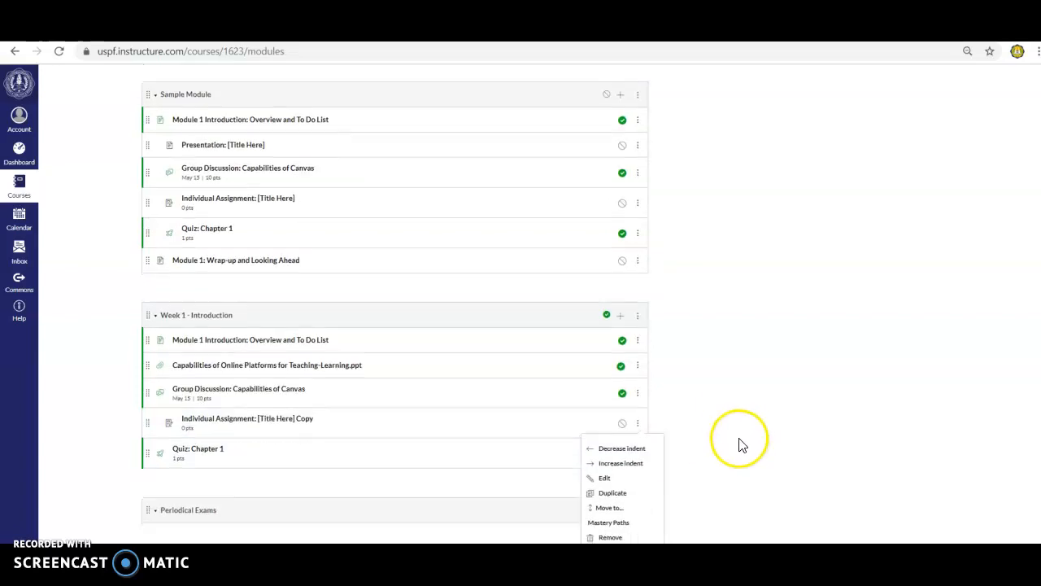
pyautogui.click(629, 483)
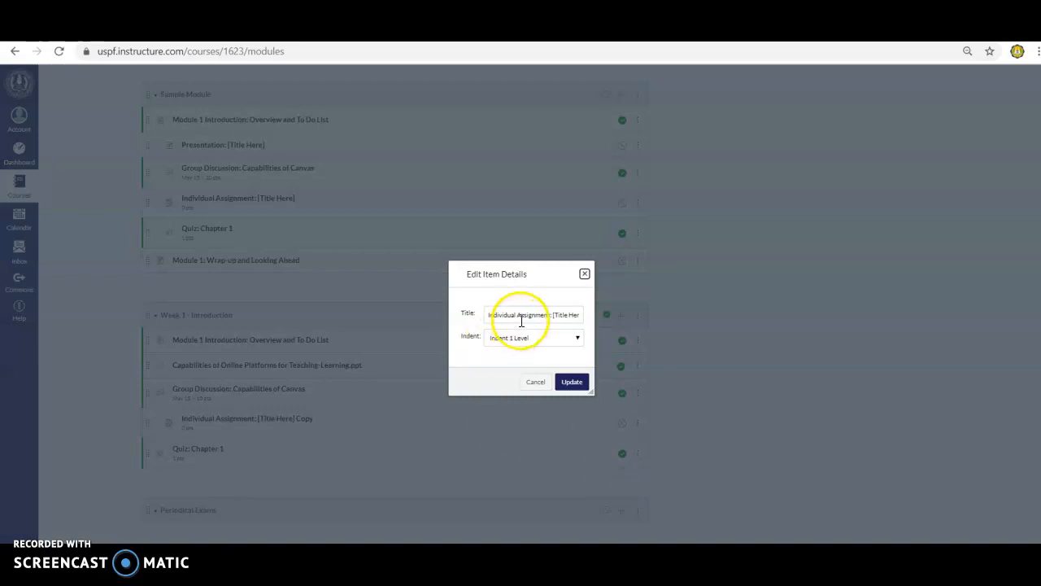
pyautogui.click(556, 315)
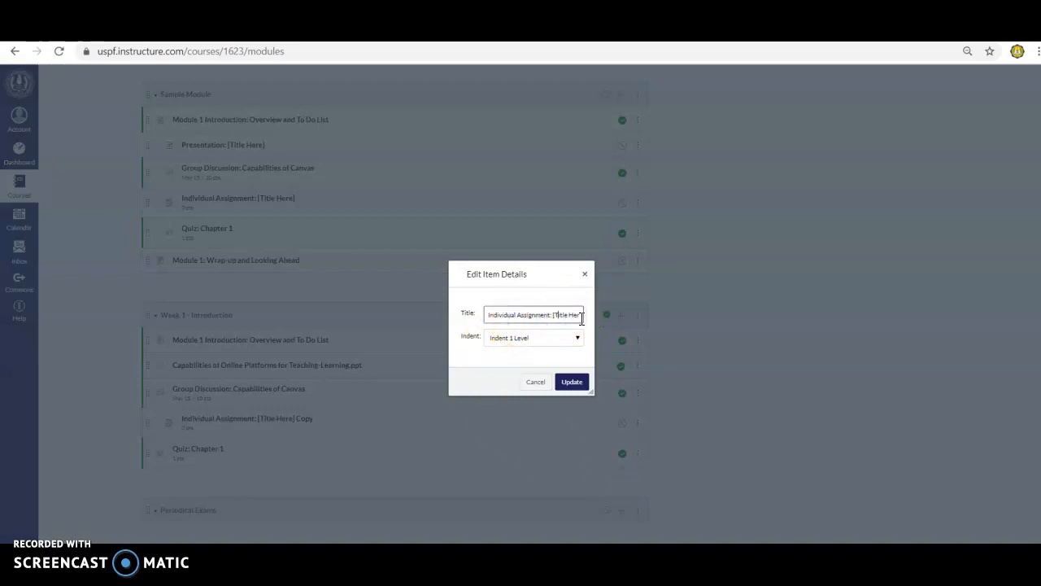
pyautogui.press('Right')
pyautogui.press('Right')
pyautogui.press('Right')
pyautogui.press('Right')
pyautogui.press('Right')
pyautogui.press('Right')
pyautogui.press('Right')
pyautogui.press('Right')
pyautogui.press('Right')
pyautogui.press('Right')
pyautogui.press('Right')
pyautogui.press('Right')
pyautogui.press('BackSpace')
pyautogui.press('BackSpace')
pyautogui.press('BackSpace')
pyautogui.press('BackSpace')
pyautogui.press('BackSpace')
pyautogui.press('BackSpace')
pyautogui.press('BackSpace')
pyautogui.press('BackSpace')
pyautogui.press('BackSpace')
pyautogui.write('Google Classroom Review')
pyautogui.click(551, 316)
pyautogui.press('BackSpace')
pyautogui.write('o')
pyautogui.click(572, 384)
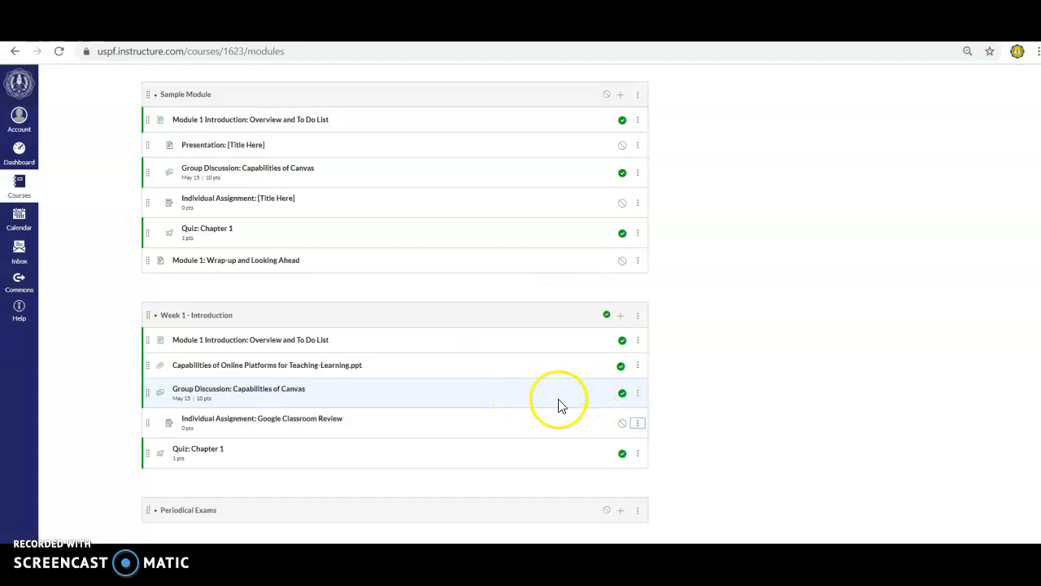
# Edit the Google Classroom Review assignment, replacing the highlighted placeholder with "Watch the video about Google Classroom below and submit a Reaction Paper"
pyautogui.click(234, 421)
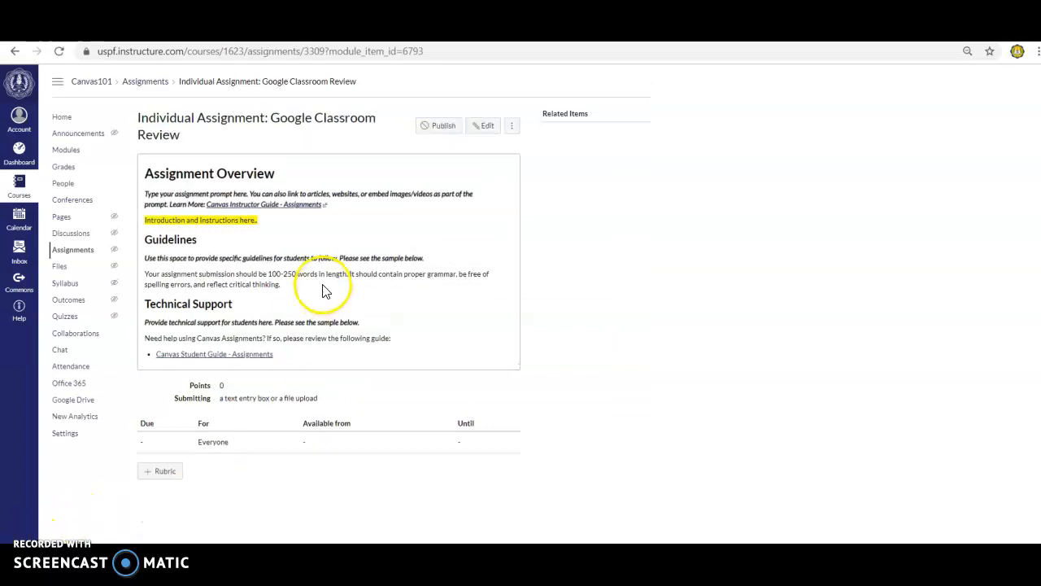
pyautogui.click(484, 130)
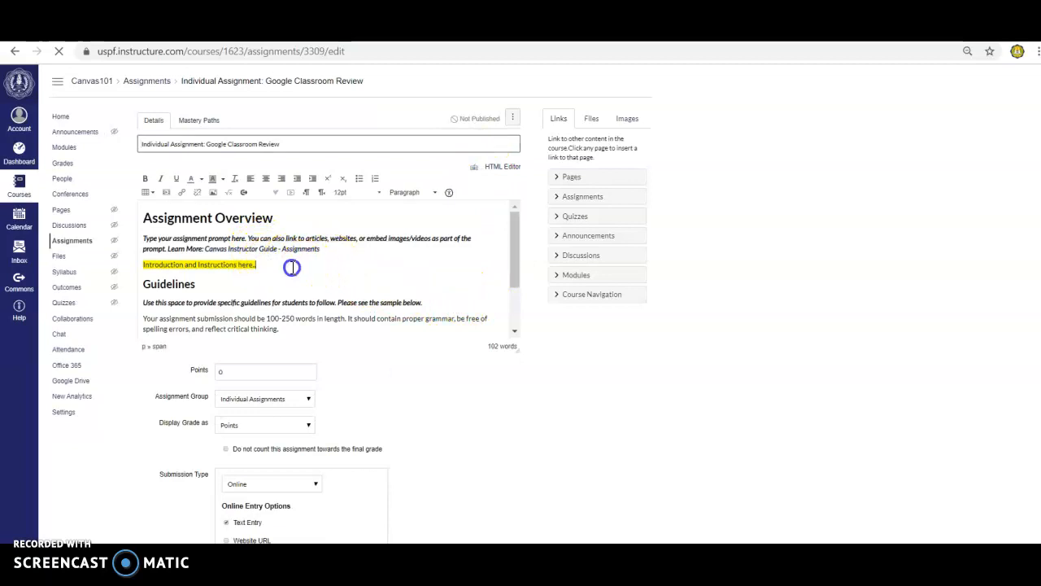
pyautogui.moveTo(259, 264); pyautogui.dragTo(146, 265)
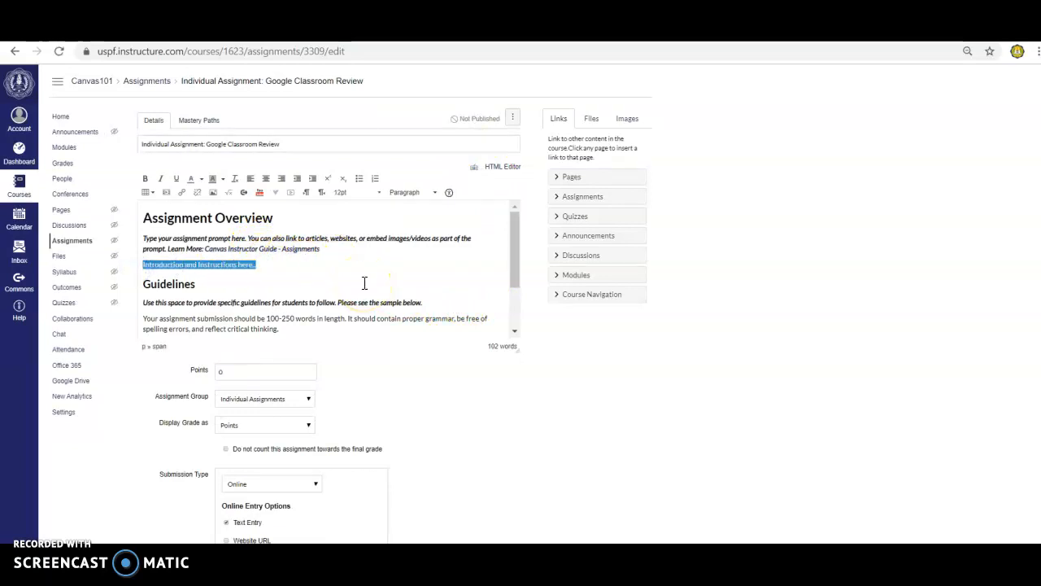
pyautogui.write('Watch the video about Google Classroom below and submit a Reaction Paper')
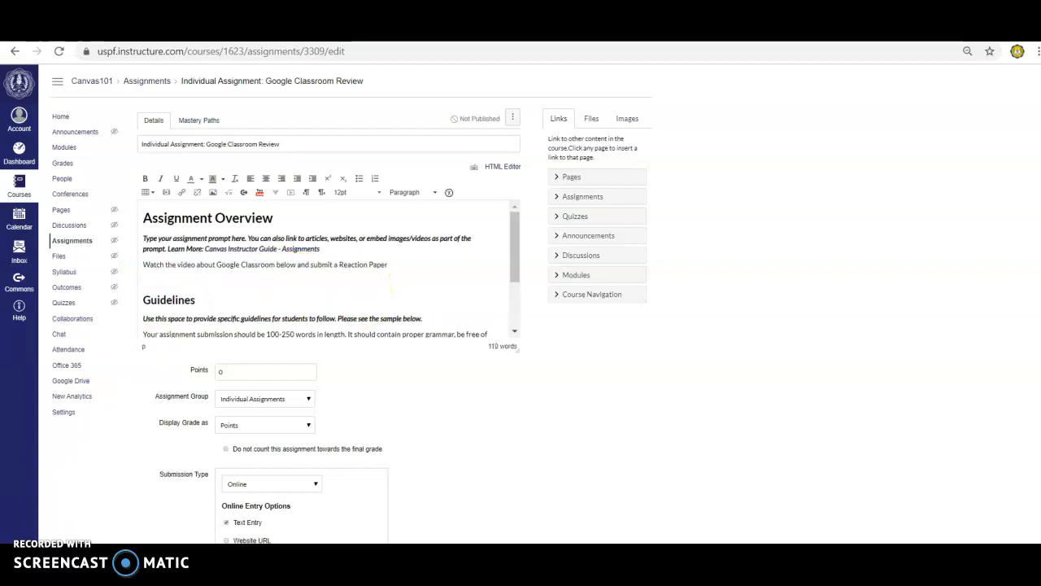
# Embed the "Transforming Teachers With Technology" video from Commons Favorites below the assignment instructions
pyautogui.click(279, 195)
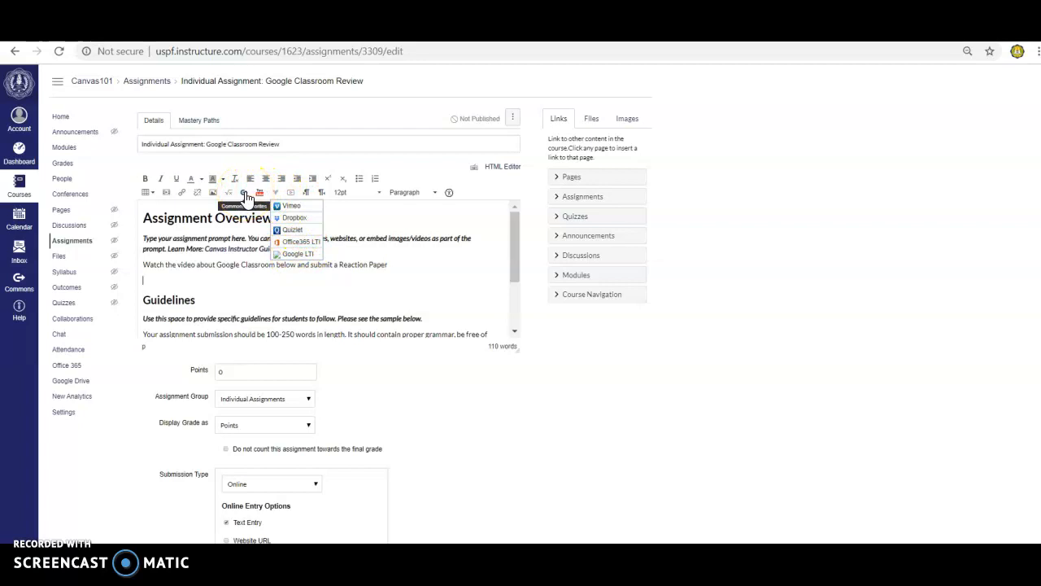
pyautogui.click(246, 196)
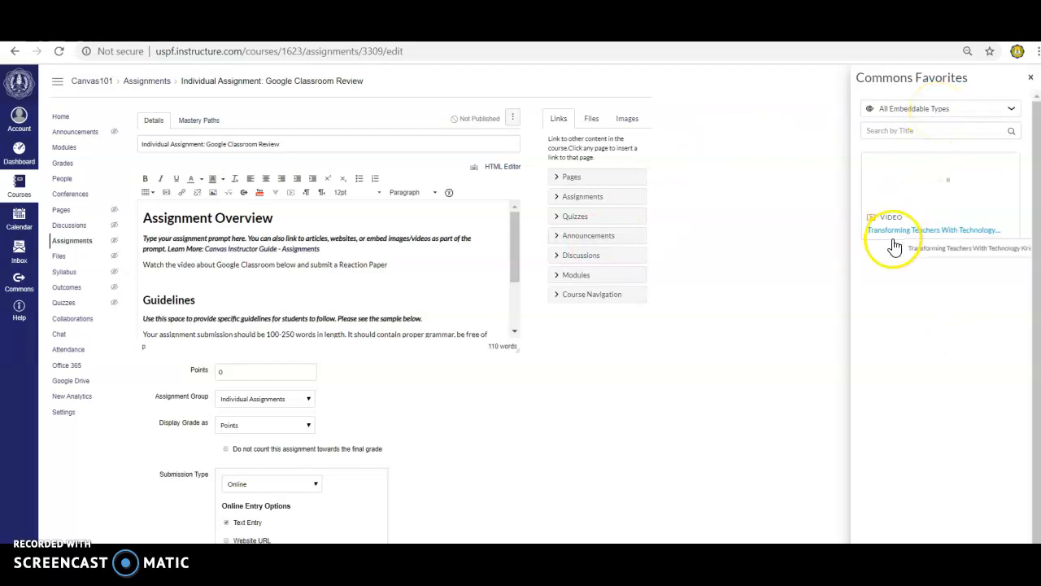
pyautogui.click(902, 205)
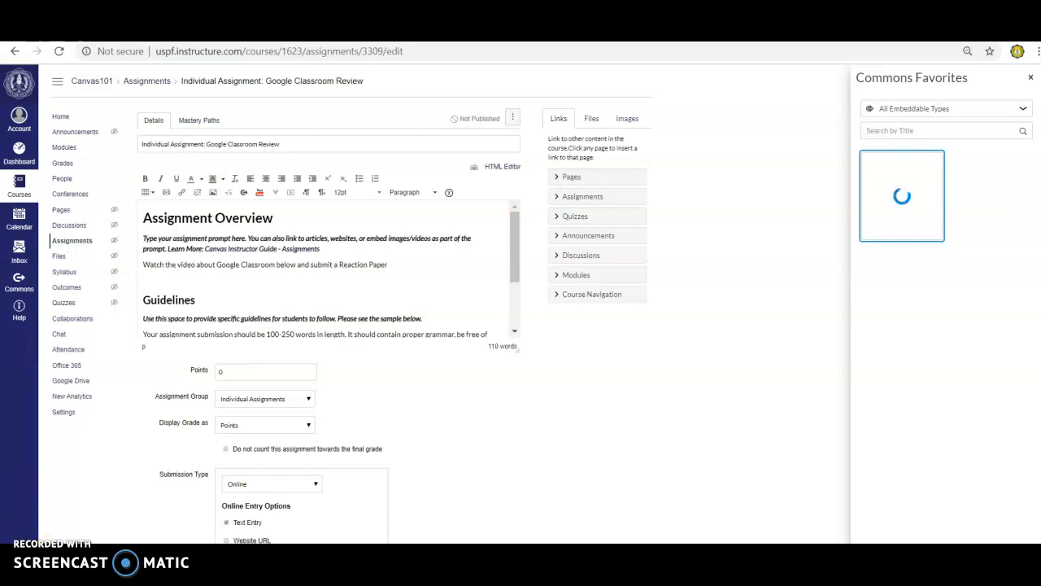
# Set the assignment's points to 20 and allow Website URL as an additional online entry option
pyautogui.moveTo(513, 260); pyautogui.dragTo(501, 312)
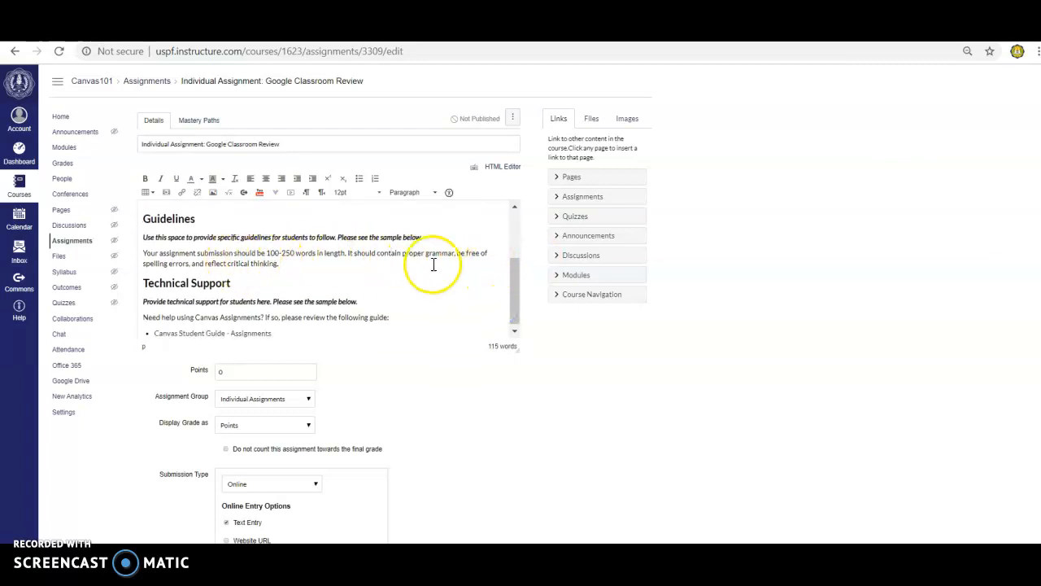
pyautogui.moveTo(512, 275); pyautogui.dragTo(508, 297)
pyautogui.scroll(-1, 275, 378)
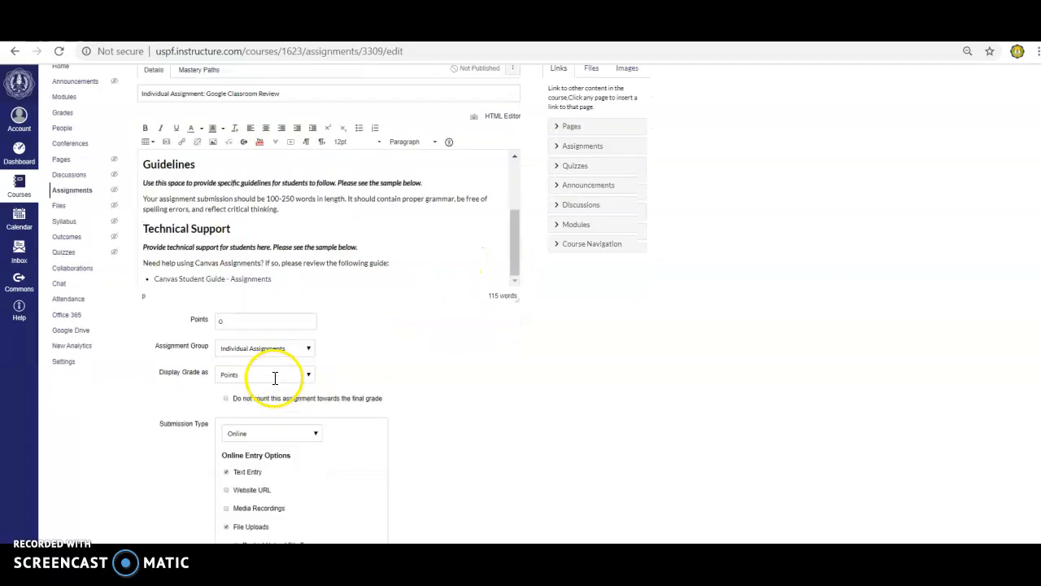
pyautogui.scroll(-2, 275, 378)
pyautogui.click(205, 235)
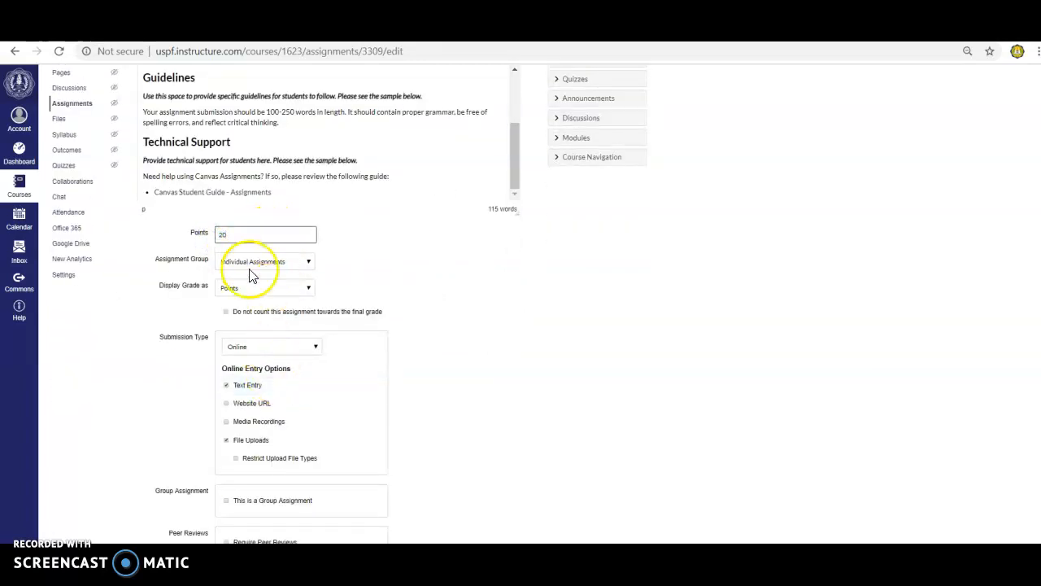
pyautogui.scroll(-1, 288, 319)
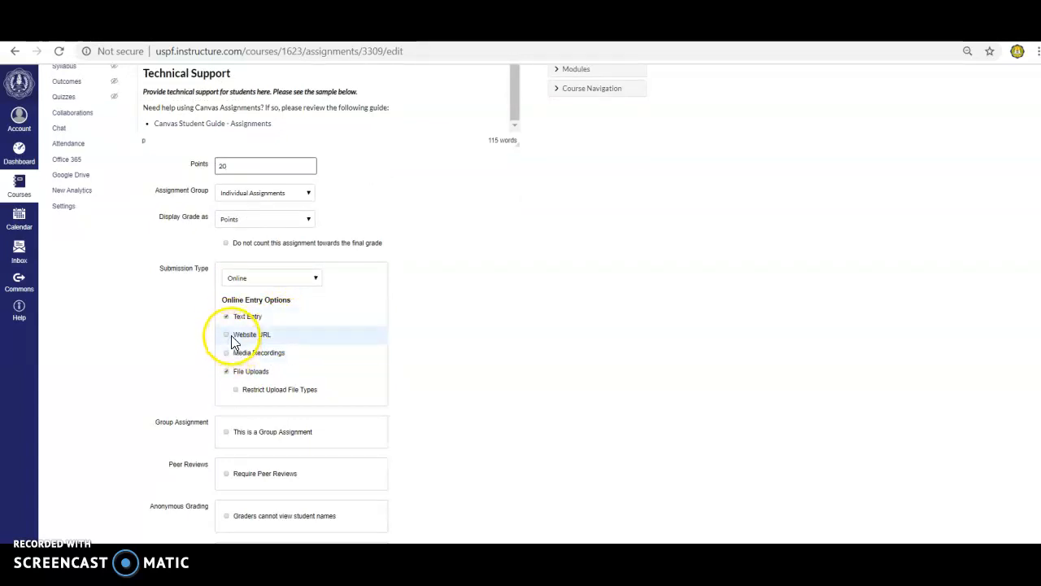
pyautogui.click(231, 337)
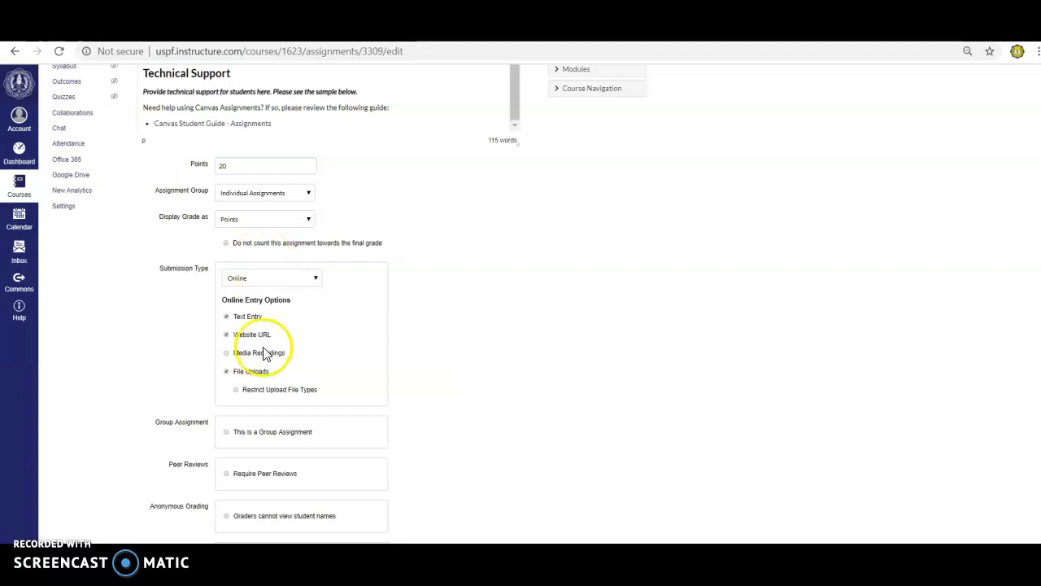
# Set the assignment's due date to May 15 at 11:59pm
pyautogui.scroll(-3, 420, 358)
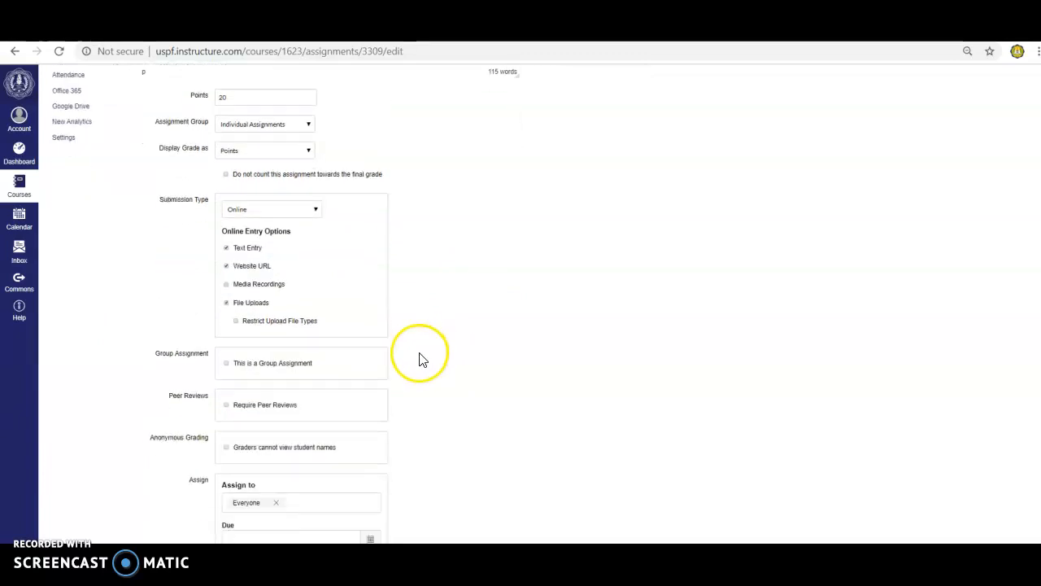
pyautogui.click(348, 446)
pyautogui.click(370, 443)
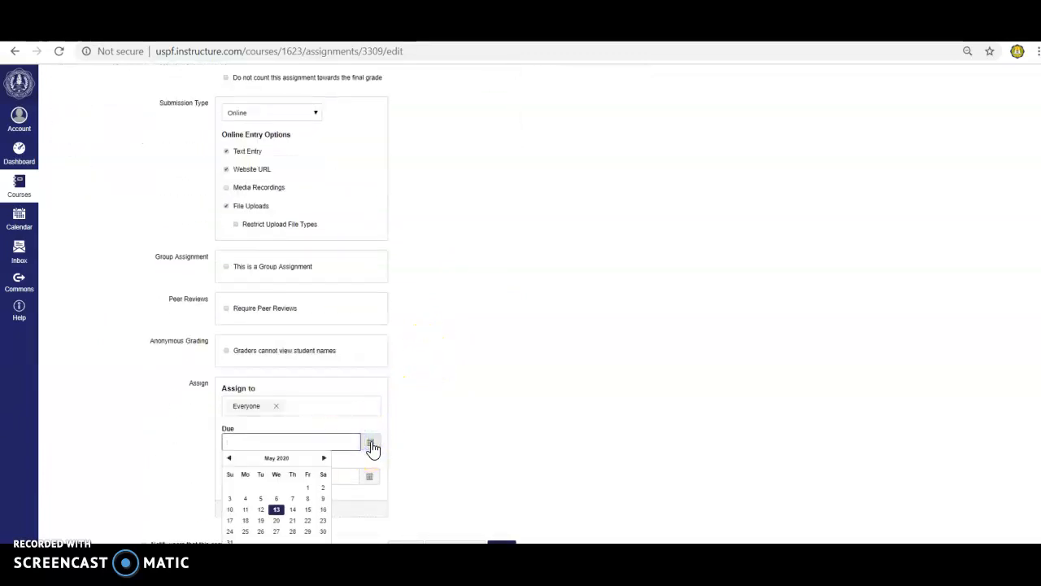
pyautogui.click(308, 509)
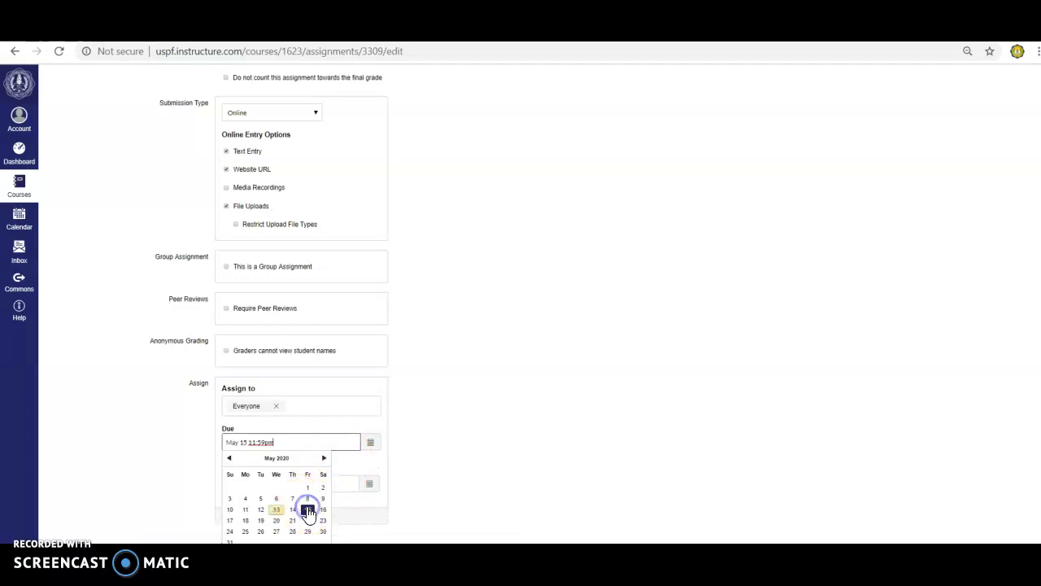
pyautogui.click(517, 395)
# Make the assignment available from May 14 at 8am
pyautogui.click(290, 485)
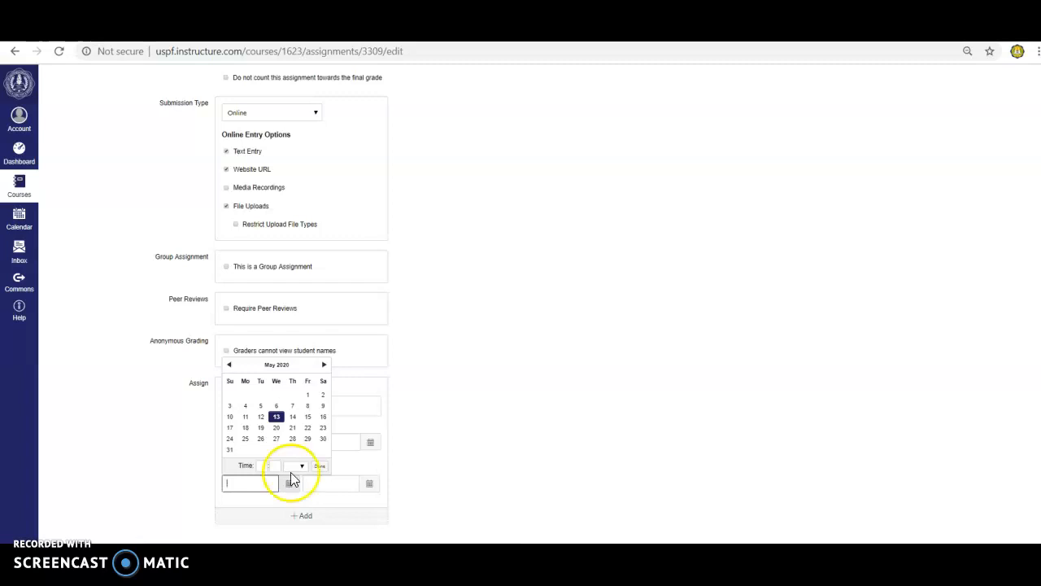
pyautogui.click(292, 417)
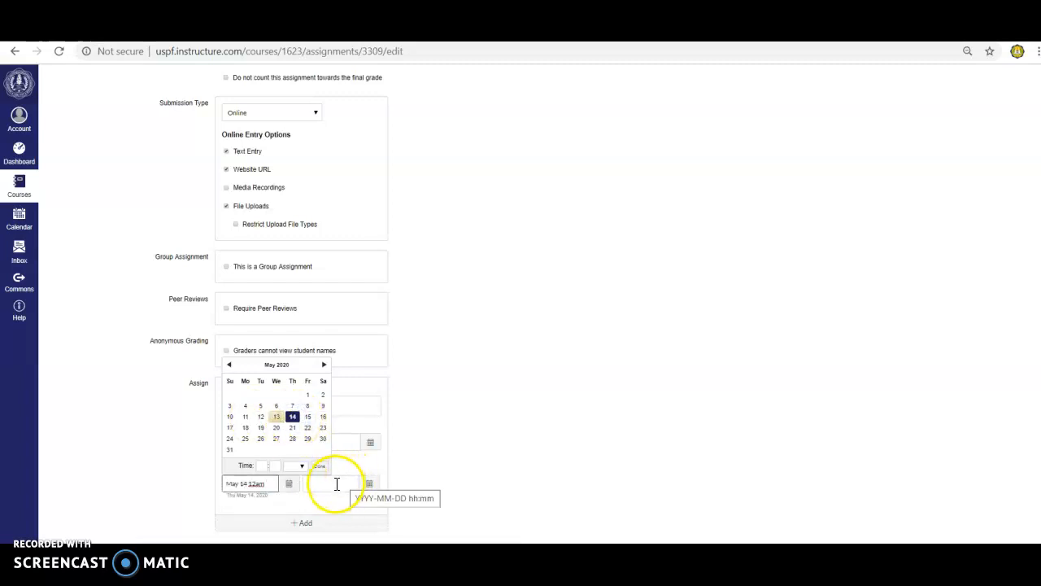
pyautogui.click(260, 466)
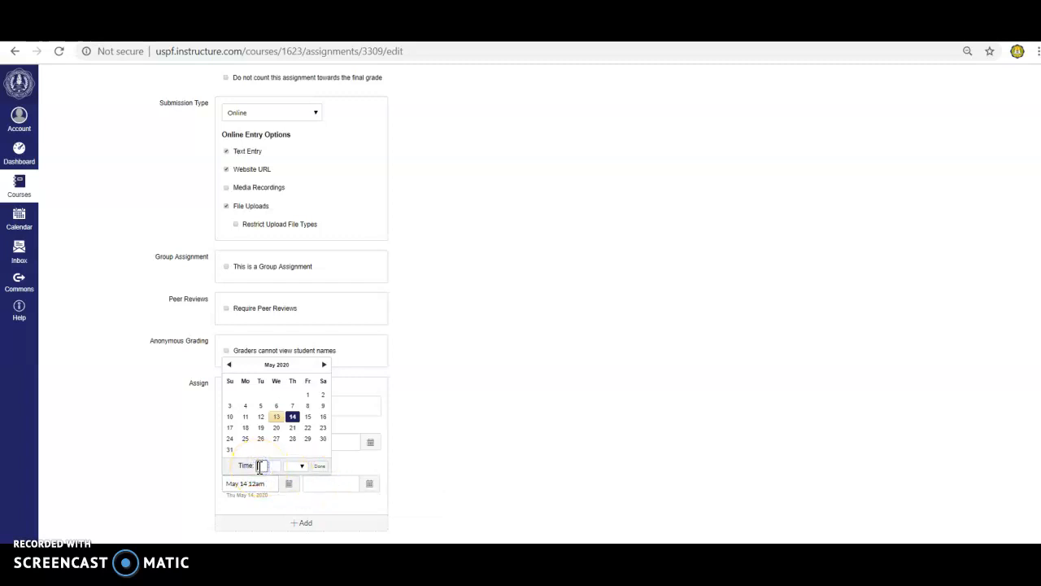
pyautogui.write('8')
pyautogui.click(298, 465)
pyautogui.click(297, 482)
pyautogui.click(319, 468)
# Set the availability end date to May 18 at 11:59pm and save the assignment
pyautogui.click(327, 486)
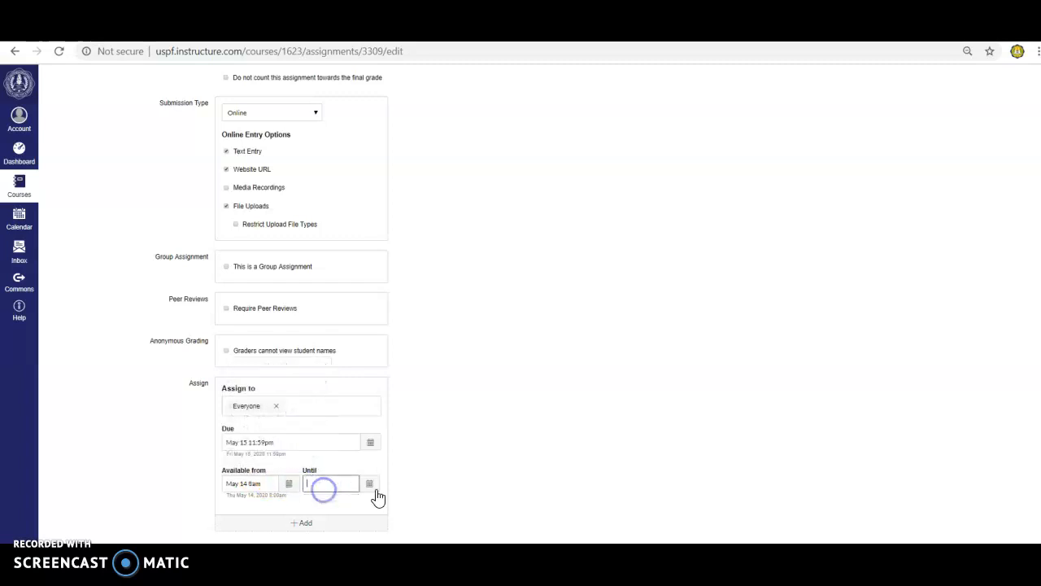
pyautogui.click(370, 485)
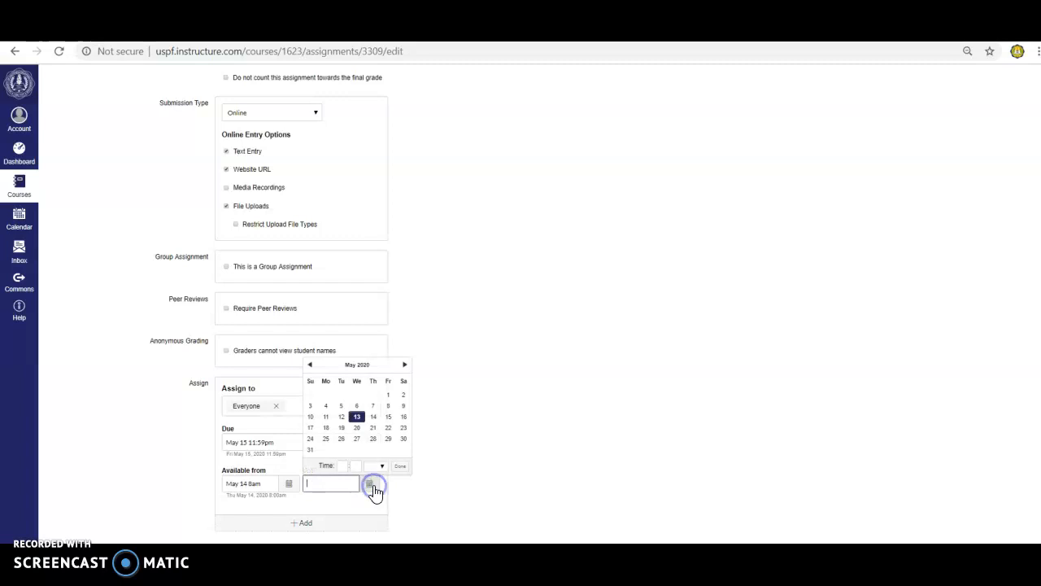
pyautogui.click(326, 430)
pyautogui.click(523, 420)
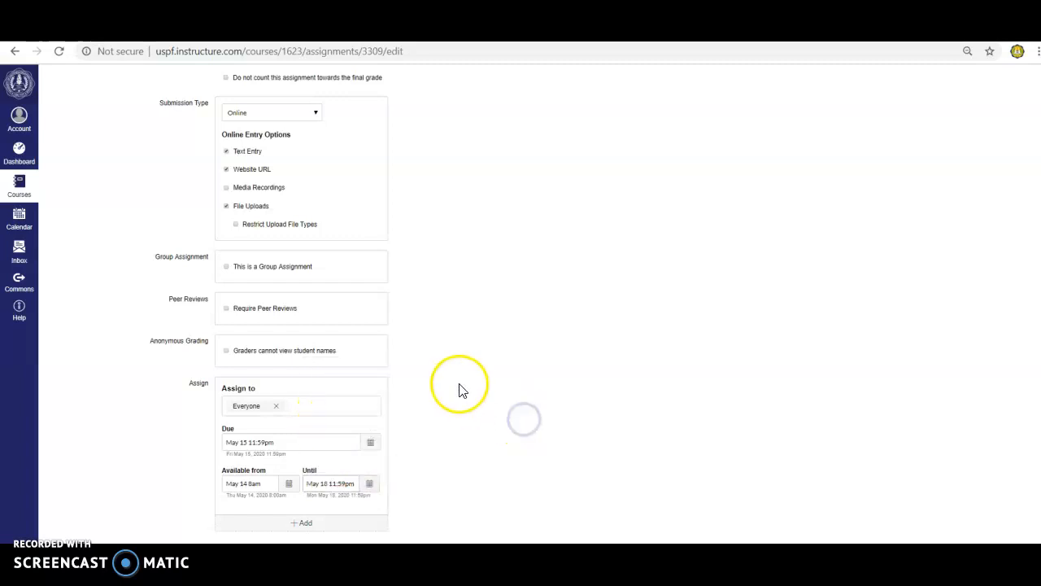
pyautogui.scroll(-1, 464, 389)
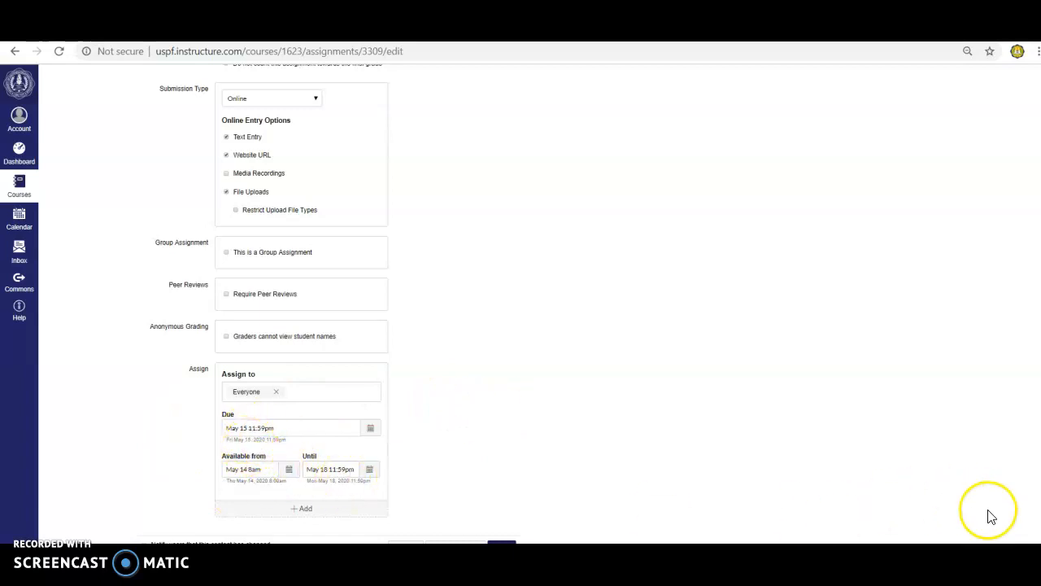
pyautogui.click(505, 541)
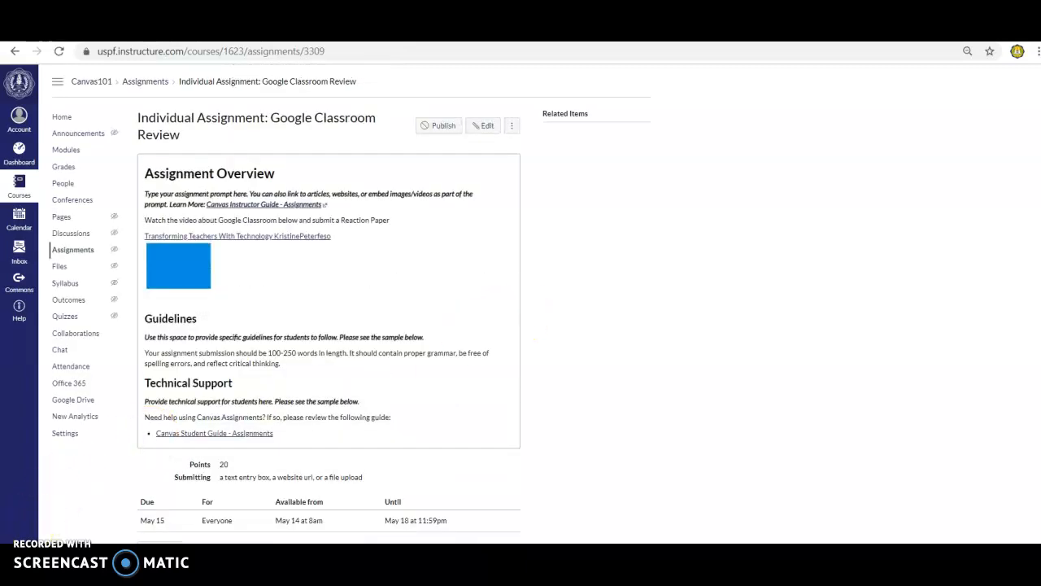
# Add a rubric to the assignment, checking for an existing one, and title it Reaction Paper
pyautogui.scroll(-1, 350, 309)
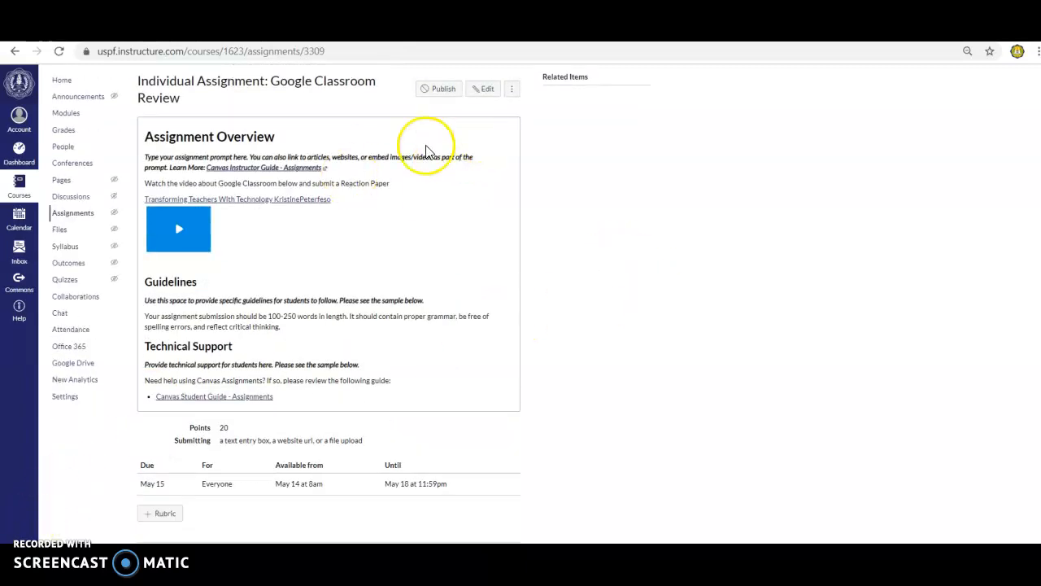
pyautogui.click(157, 517)
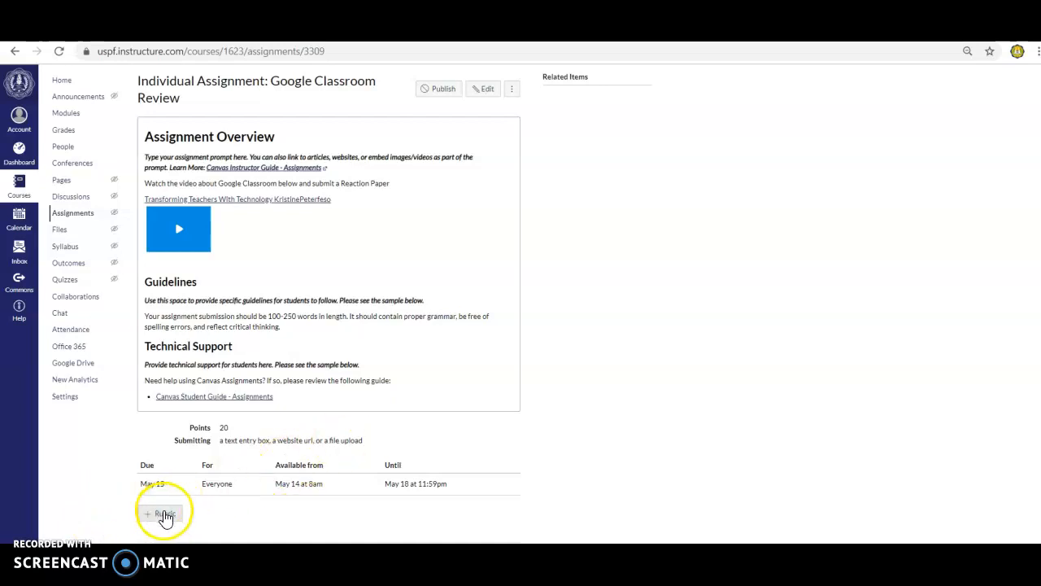
pyautogui.click(164, 518)
pyautogui.scroll(-3, 553, 437)
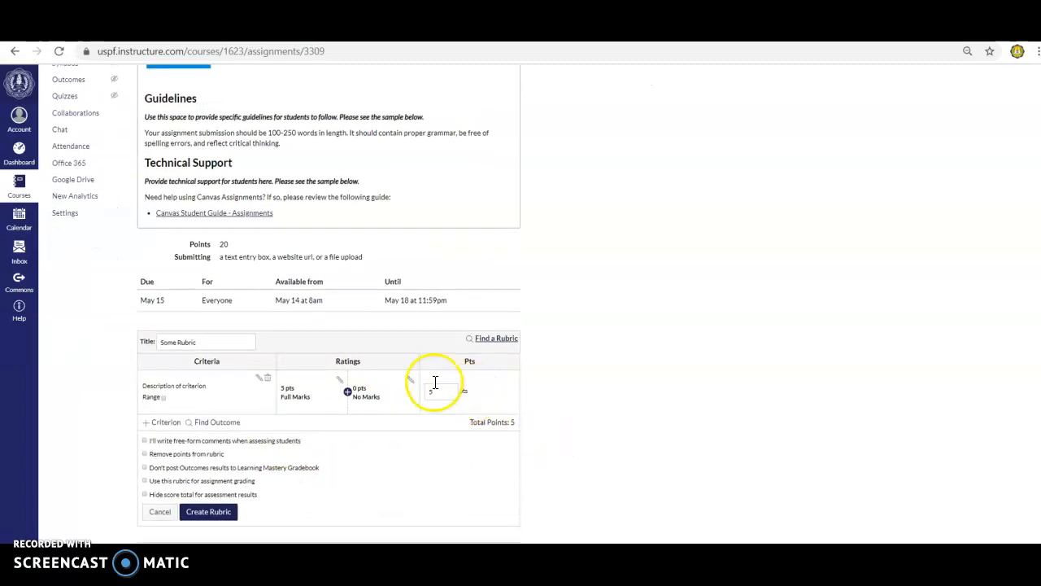
pyautogui.click(503, 344)
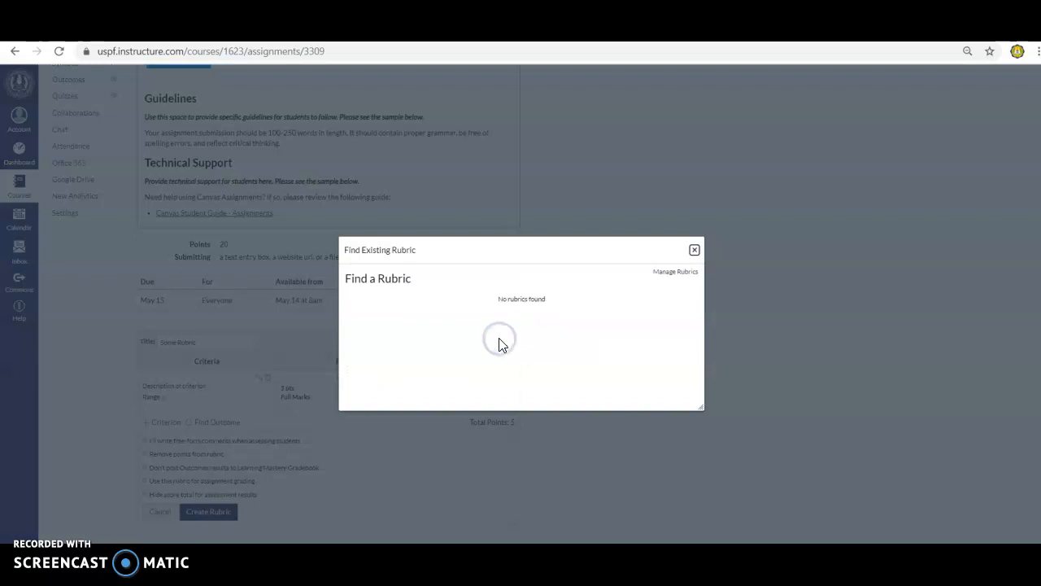
pyautogui.click(694, 250)
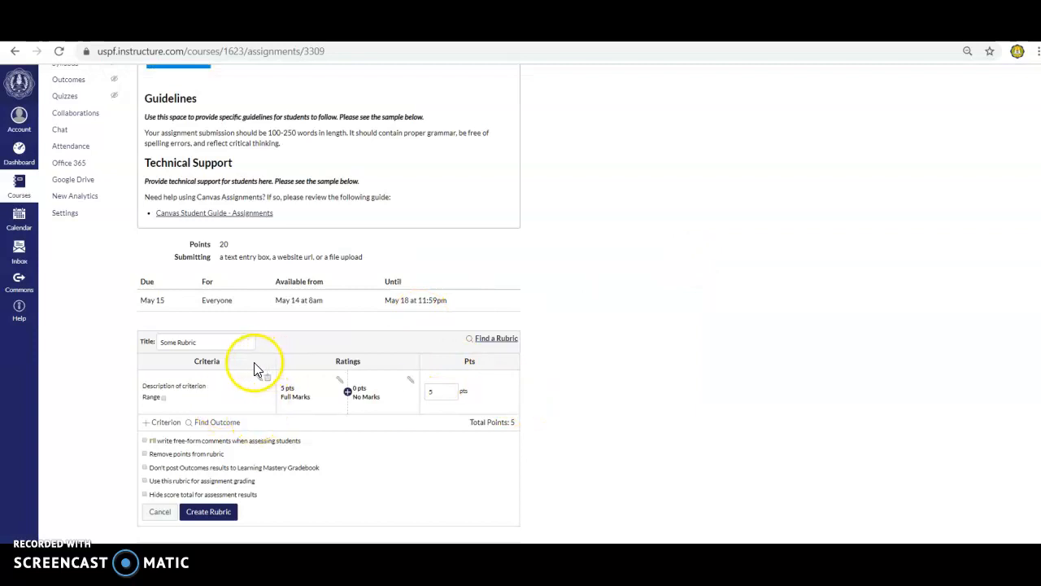
pyautogui.moveTo(192, 340); pyautogui.dragTo(142, 347)
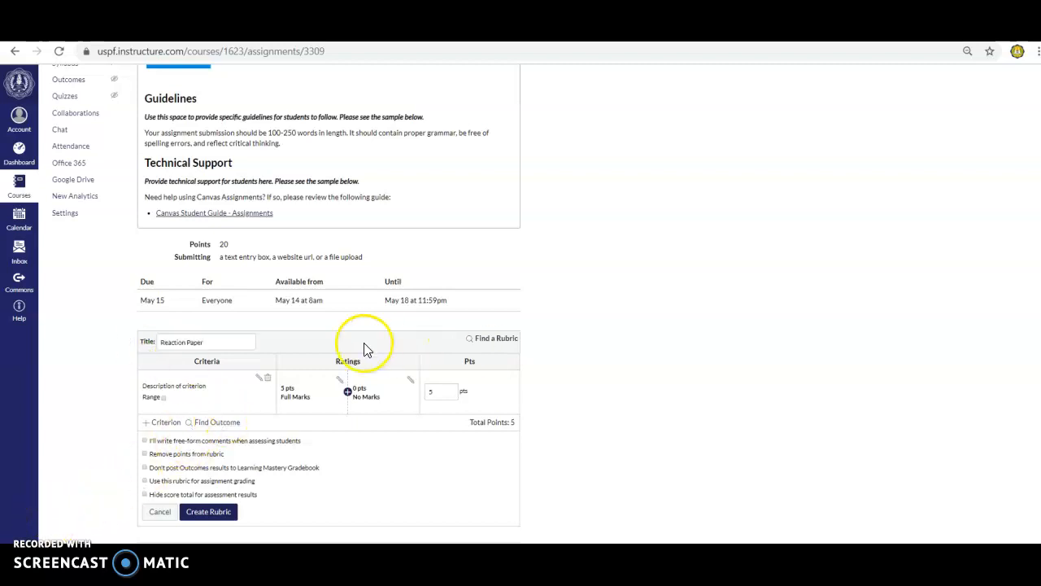
# Set the rubric criterion's description to Content Organization and create the rubric
pyautogui.click(259, 377)
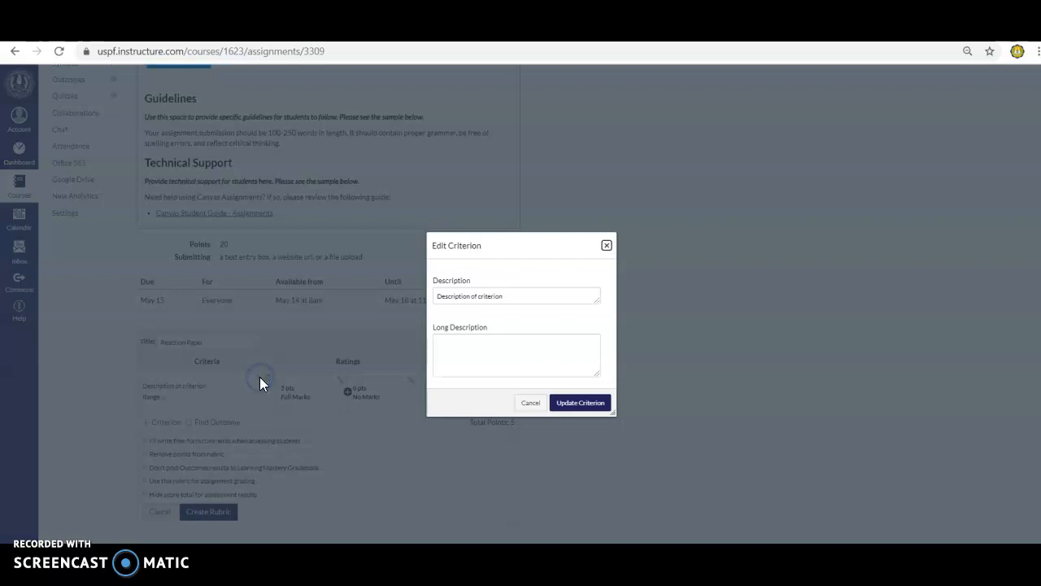
pyautogui.click(515, 296)
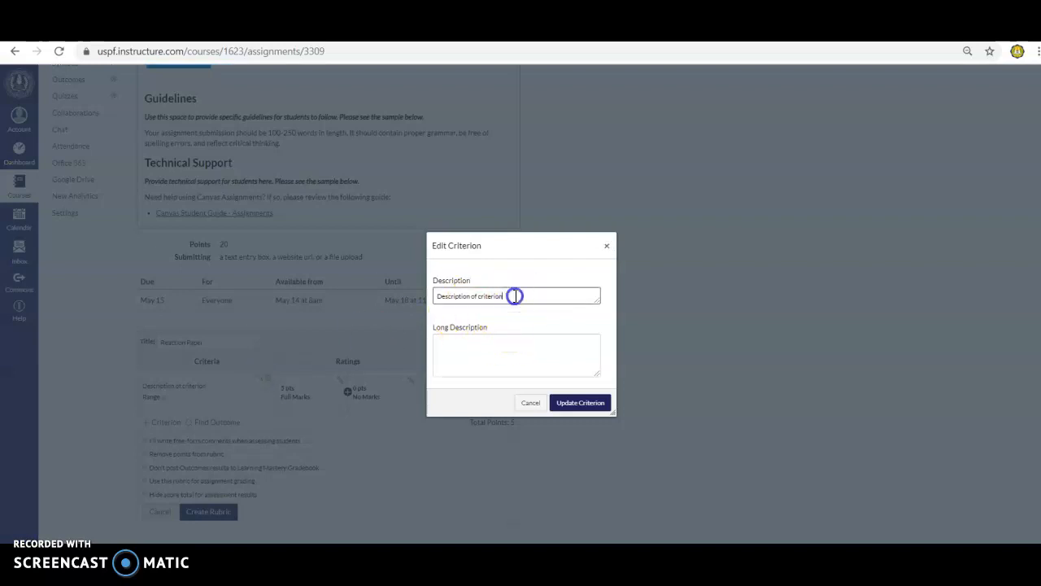
pyautogui.moveTo(515, 296); pyautogui.dragTo(406, 294)
pyautogui.write('Content Organizat')
pyautogui.press('BackSpace')
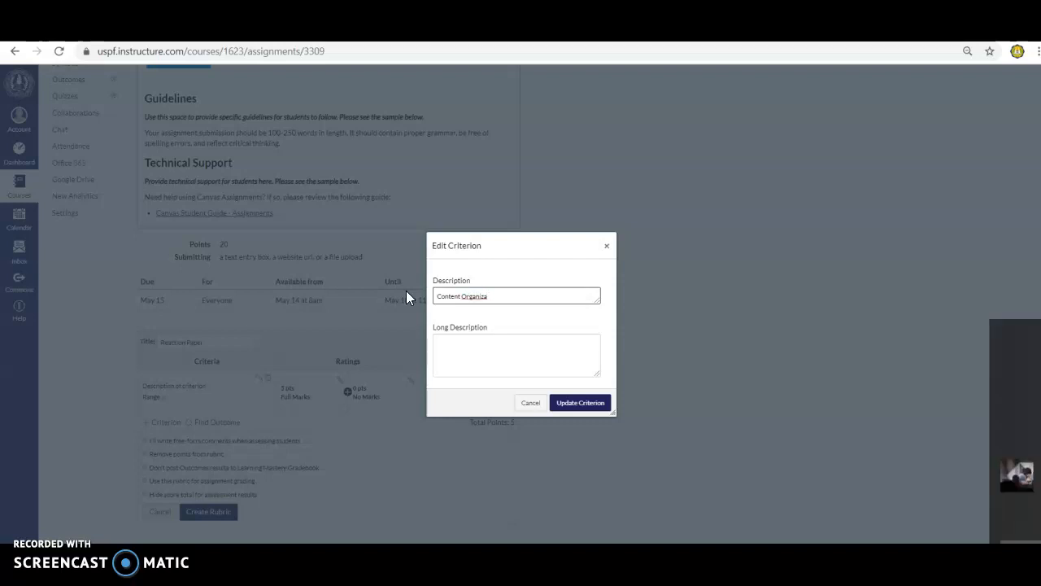
pyautogui.write('tion')
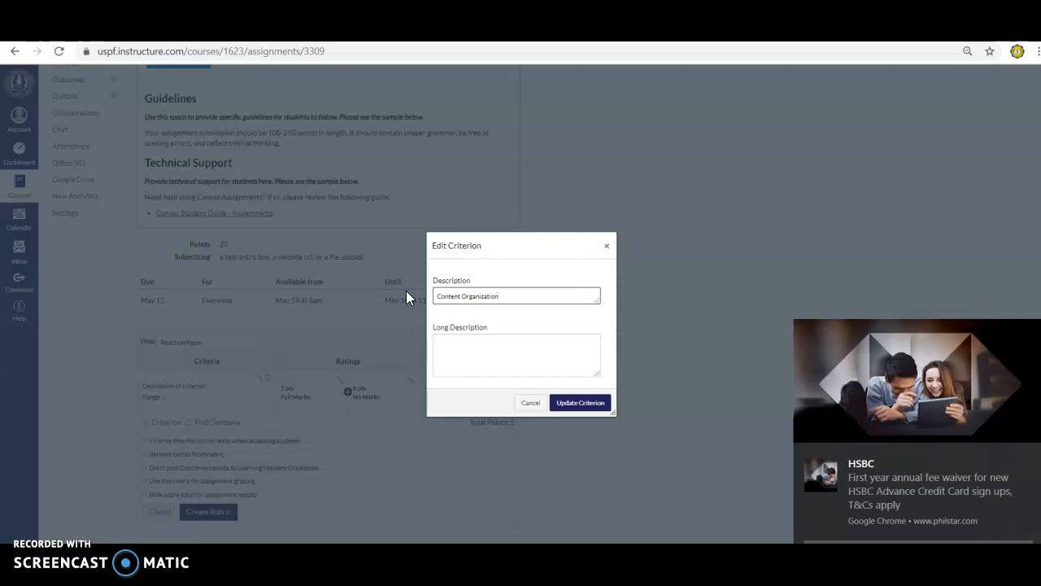
pyautogui.click(580, 402)
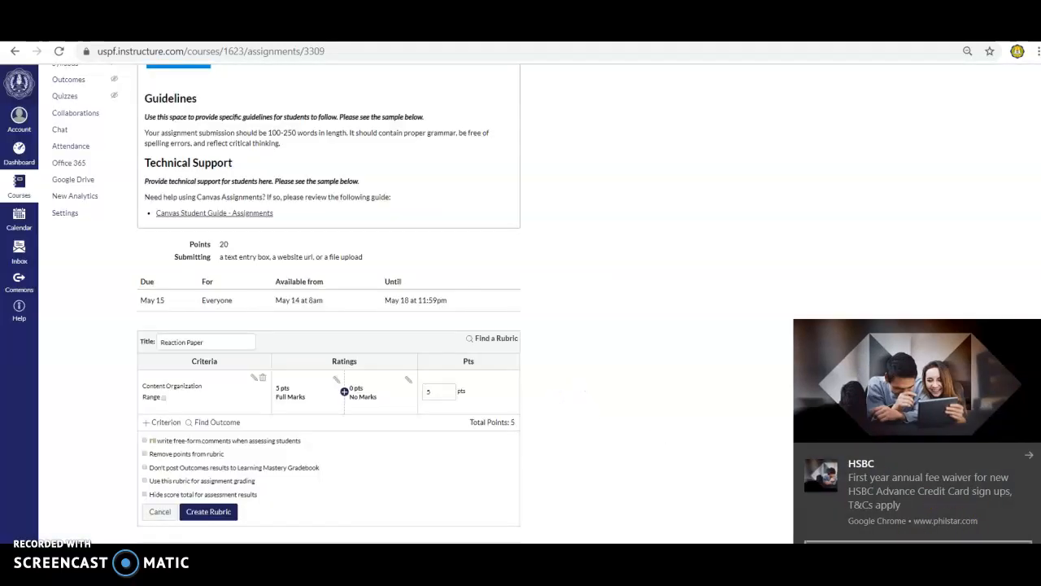
pyautogui.click(1028, 450)
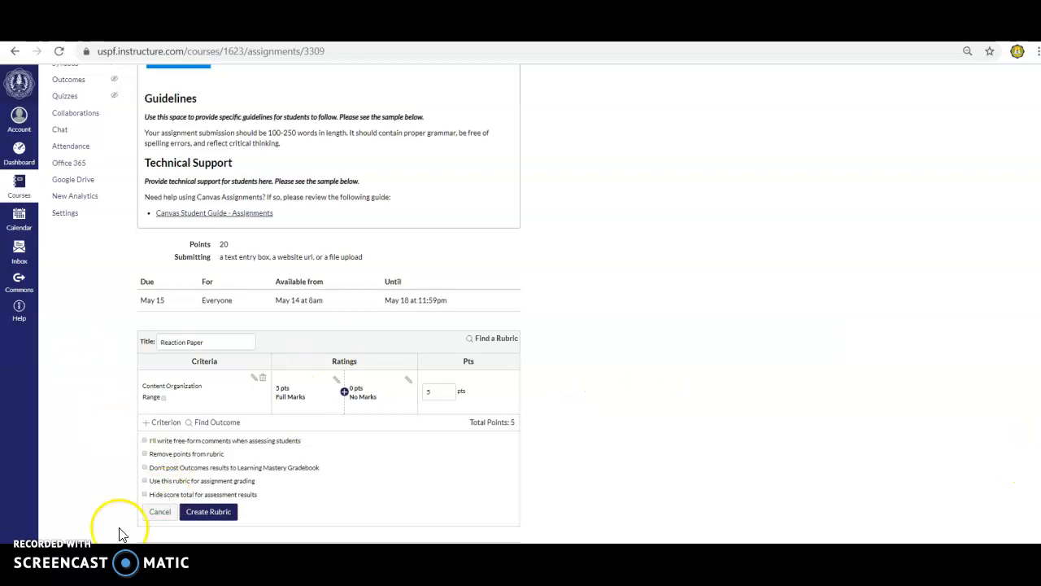
pyautogui.click(213, 512)
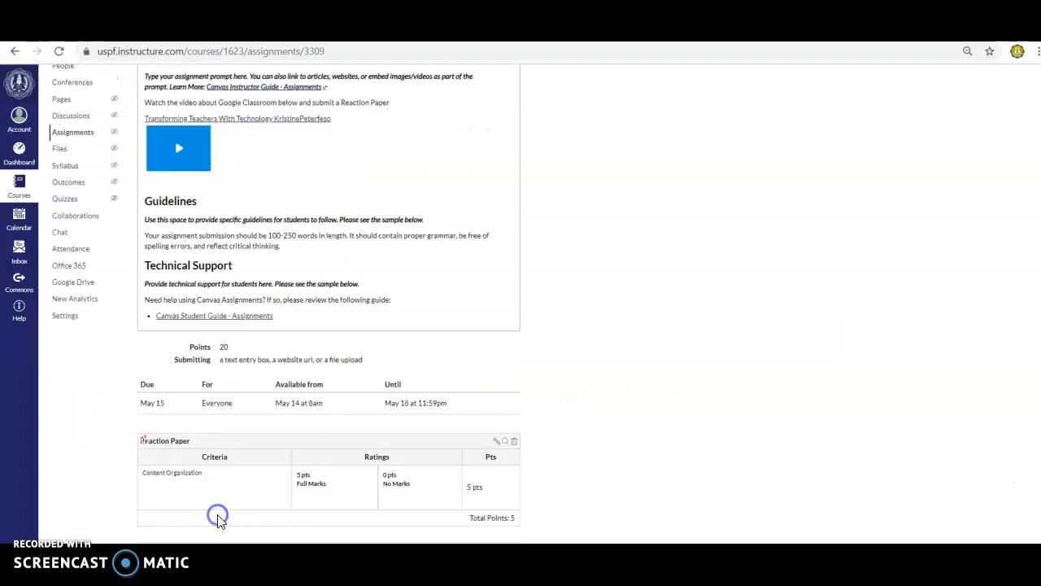
# Review the assignment page with its rubric and open Quiz: Chapter 1 from the Week 1 - Introduction module
pyautogui.click(689, 274)
pyautogui.scroll(3, 688, 275)
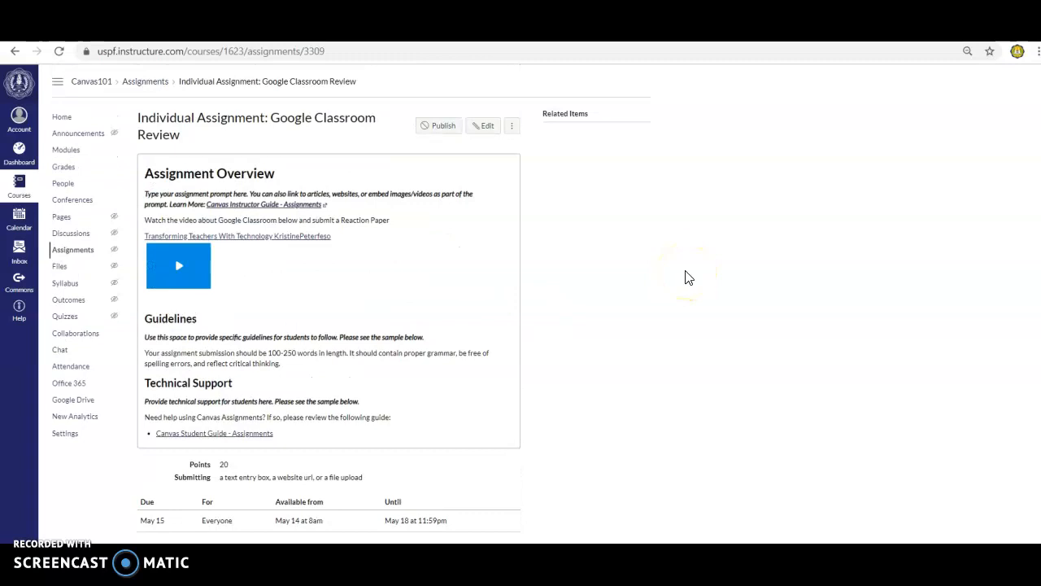
pyautogui.scroll(-3, 686, 277)
pyautogui.scroll(2, 686, 277)
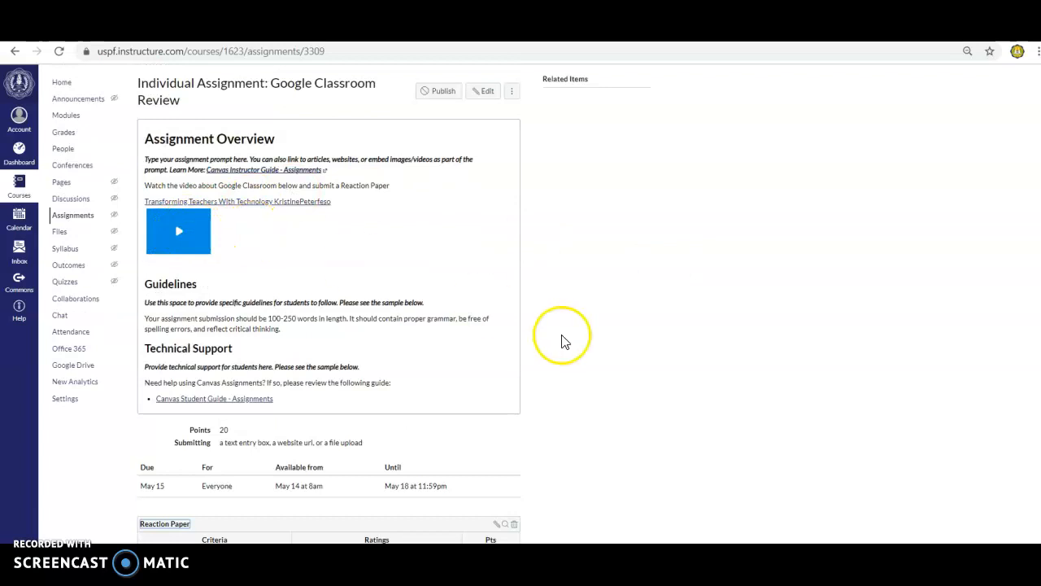
pyautogui.scroll(-2, 561, 342)
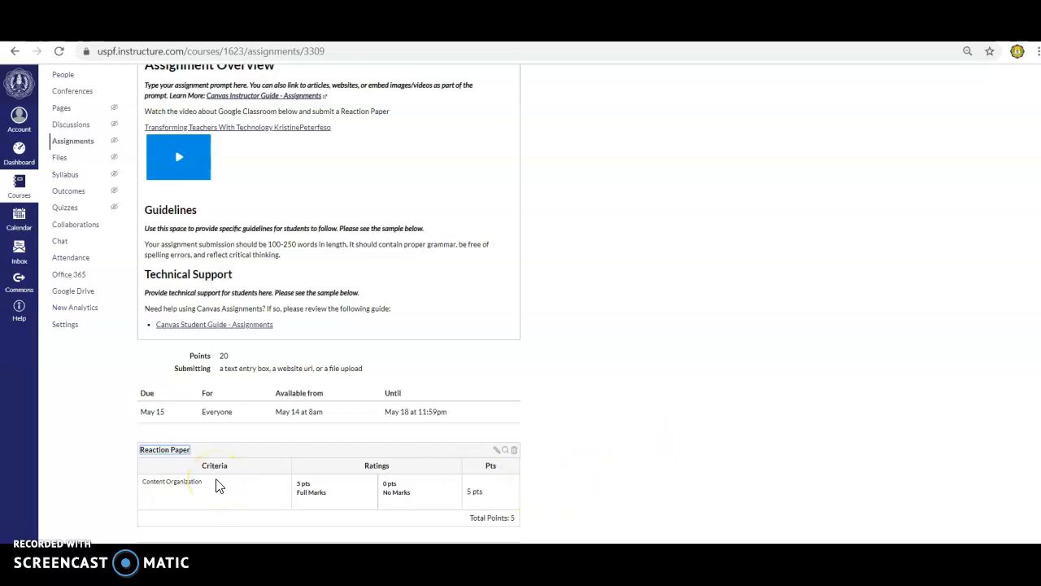
pyautogui.scroll(3, 504, 391)
pyautogui.click(63, 152)
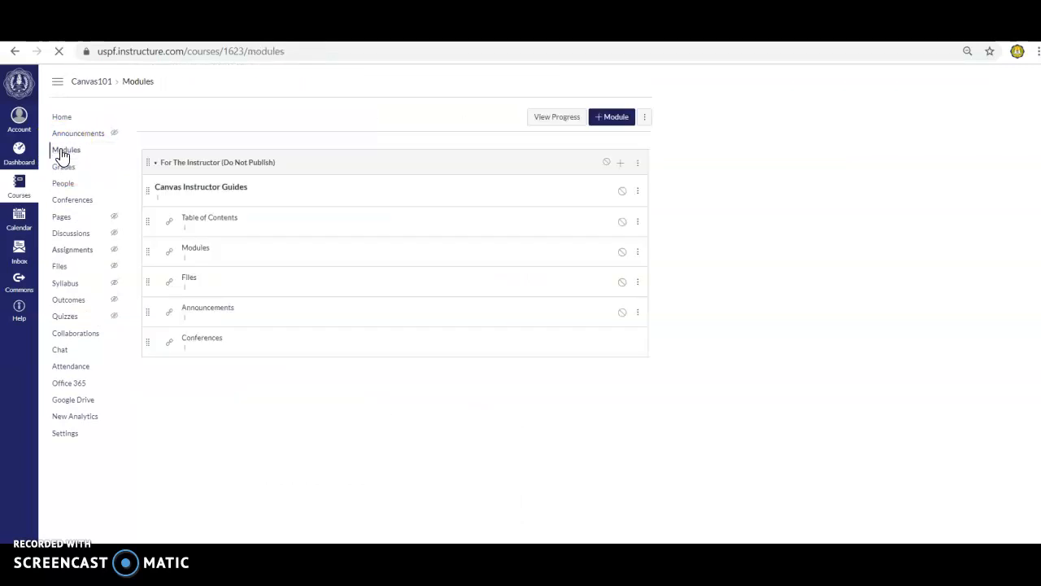
pyautogui.scroll(-3, 670, 327)
pyautogui.scroll(-6, 672, 330)
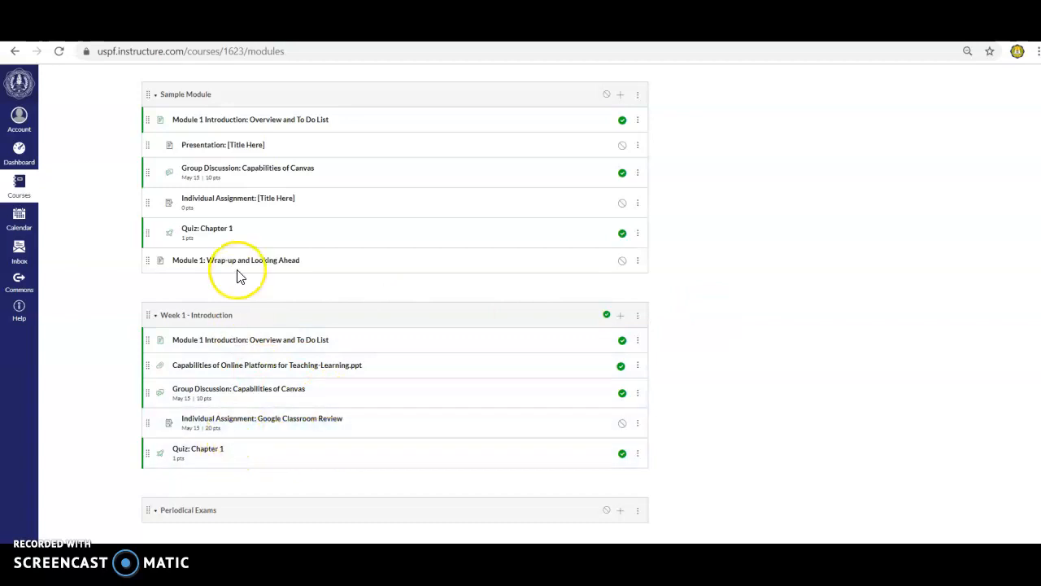
pyautogui.click(210, 455)
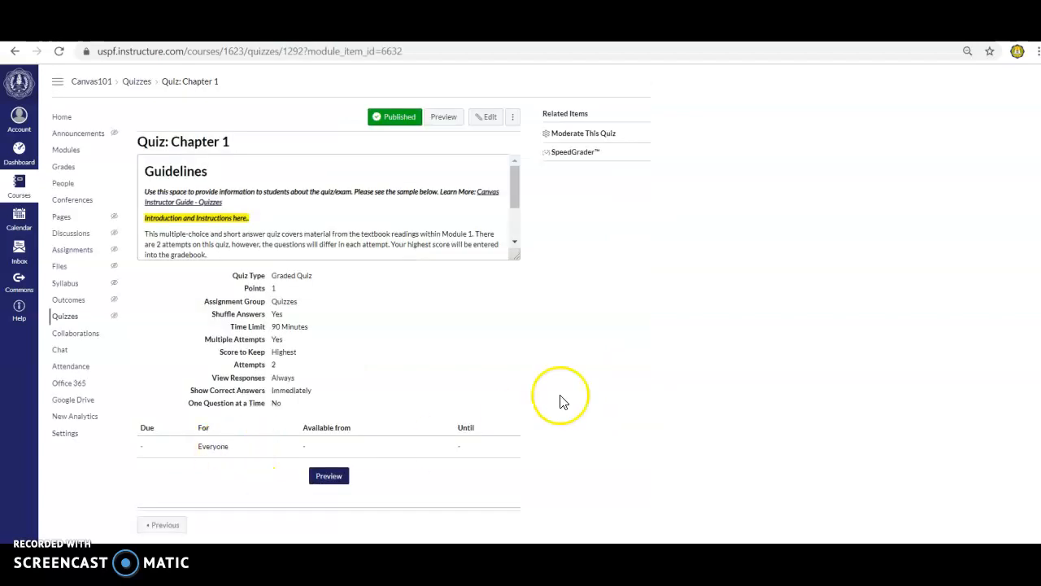
# Read through the Chapter 1 quiz's guidelines, including the attempt rules and technical support text
pyautogui.scroll(-2, 370, 216)
pyautogui.scroll(2, 366, 217)
pyautogui.scroll(-2, 366, 214)
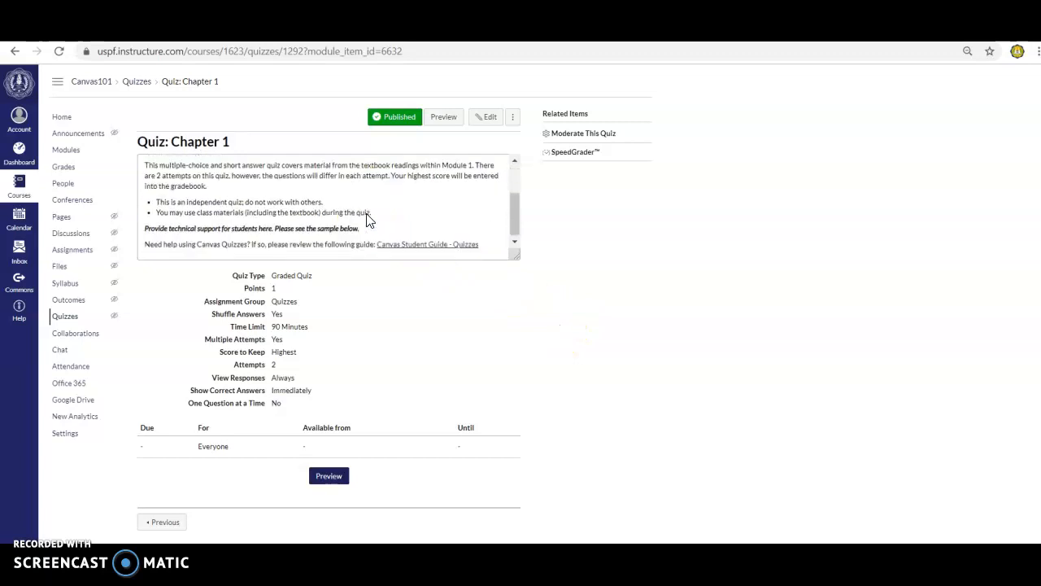
pyautogui.scroll(2, 303, 232)
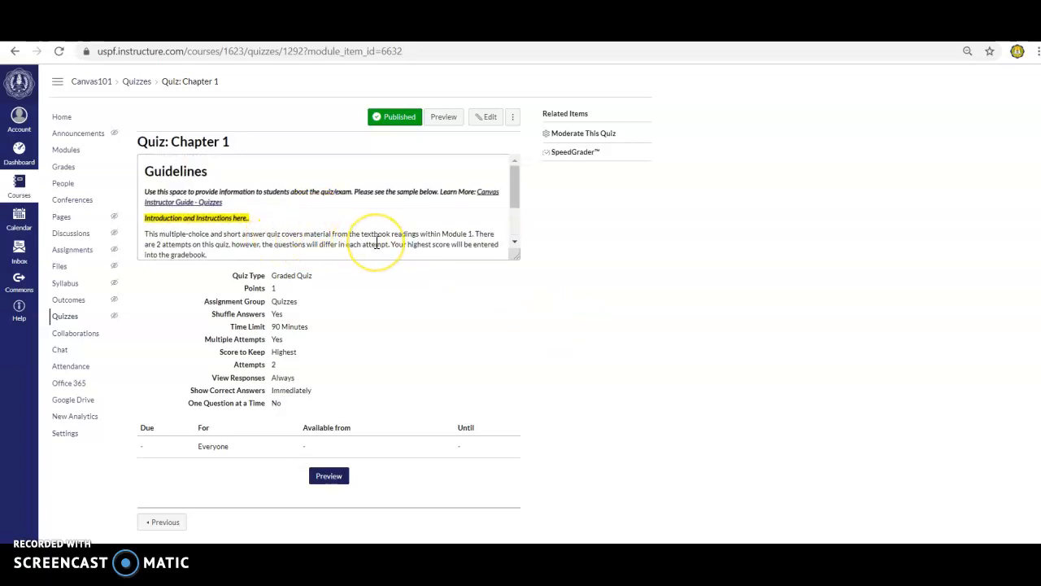
pyautogui.scroll(-2, 377, 243)
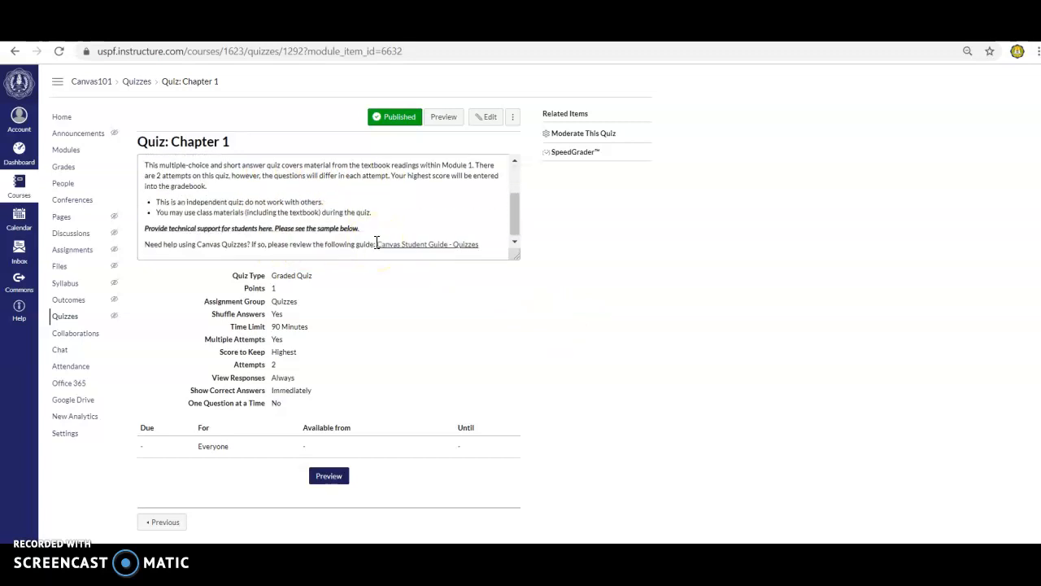
pyautogui.click(473, 164)
pyautogui.click(472, 165)
pyautogui.scroll(-1, 401, 214)
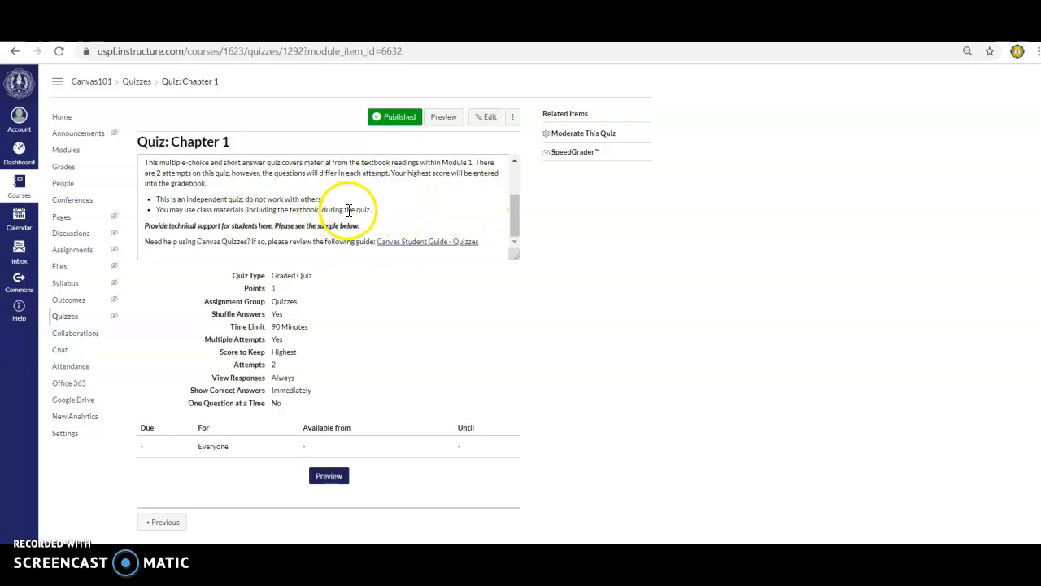
# Open the Chapter 1 quiz for editing and review its instructions, options and restrictions
pyautogui.click(488, 122)
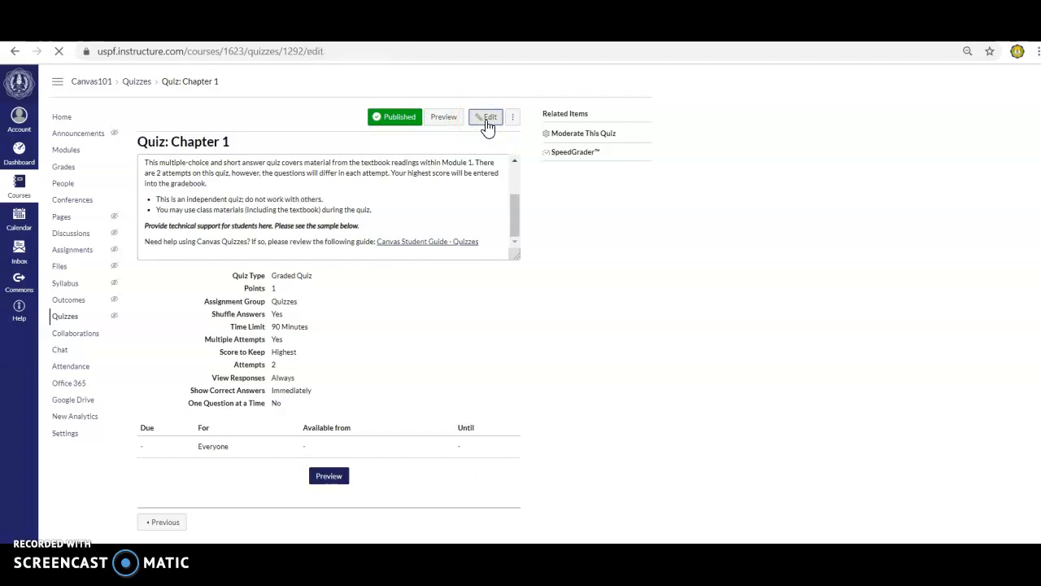
pyautogui.scroll(-3, 553, 266)
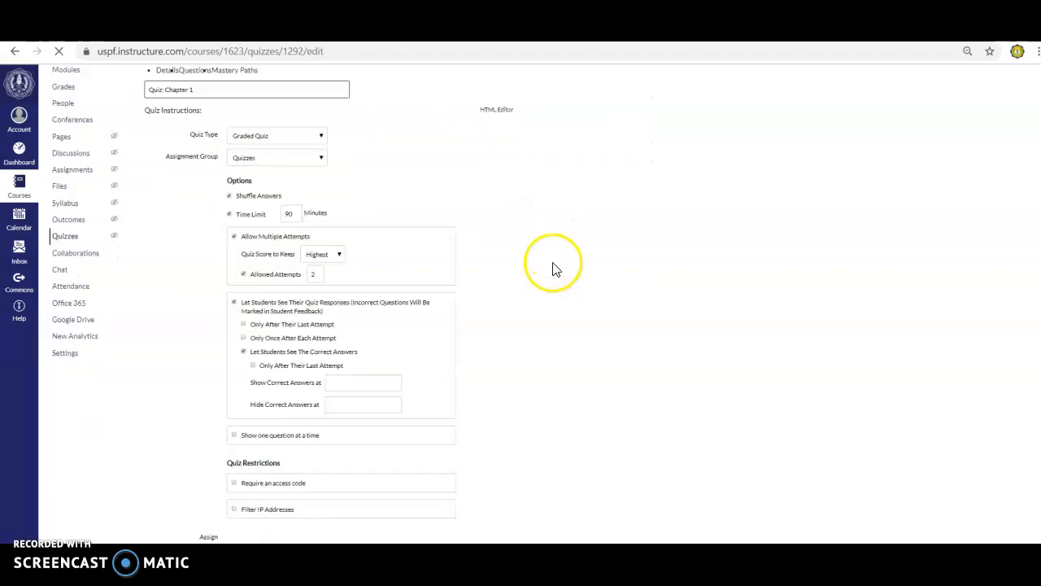
pyautogui.scroll(3, 553, 266)
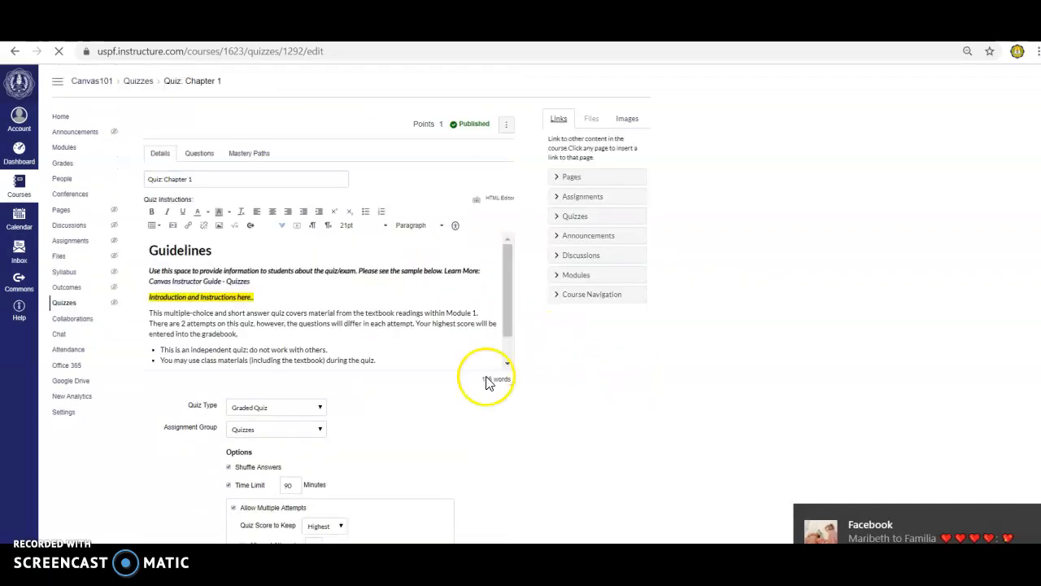
pyautogui.scroll(-3, 511, 321)
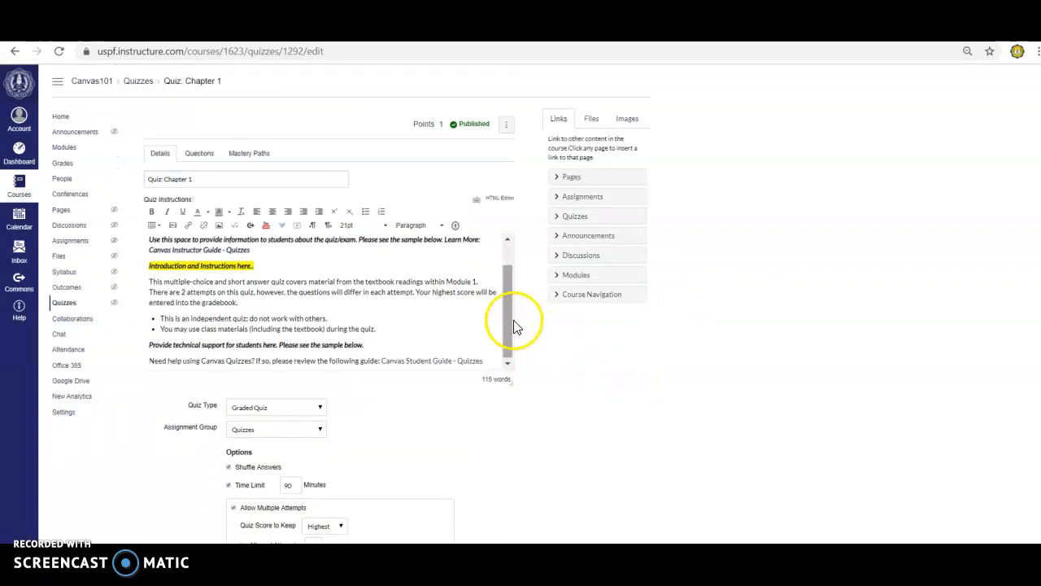
pyautogui.scroll(-5, 537, 396)
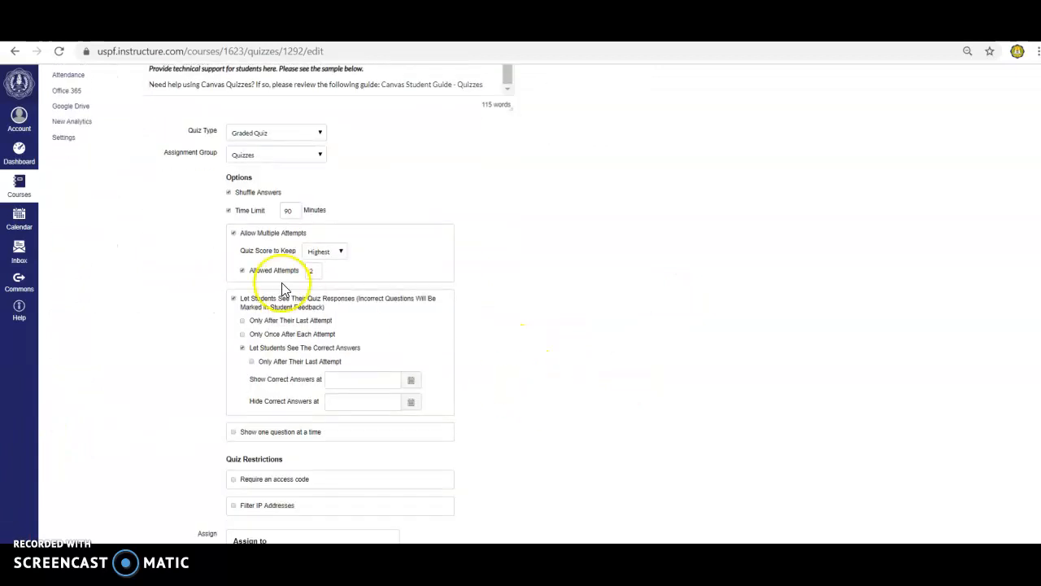
pyautogui.scroll(-3, 355, 399)
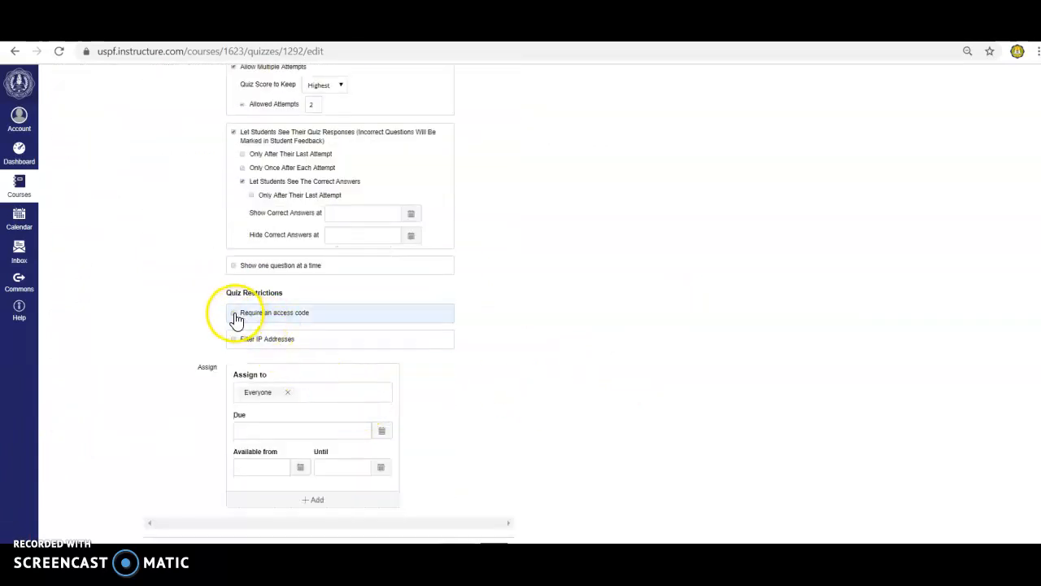
# Try the access code requirement and switch it off again, set the quiz to show one question at a time, and save it
pyautogui.click(234, 313)
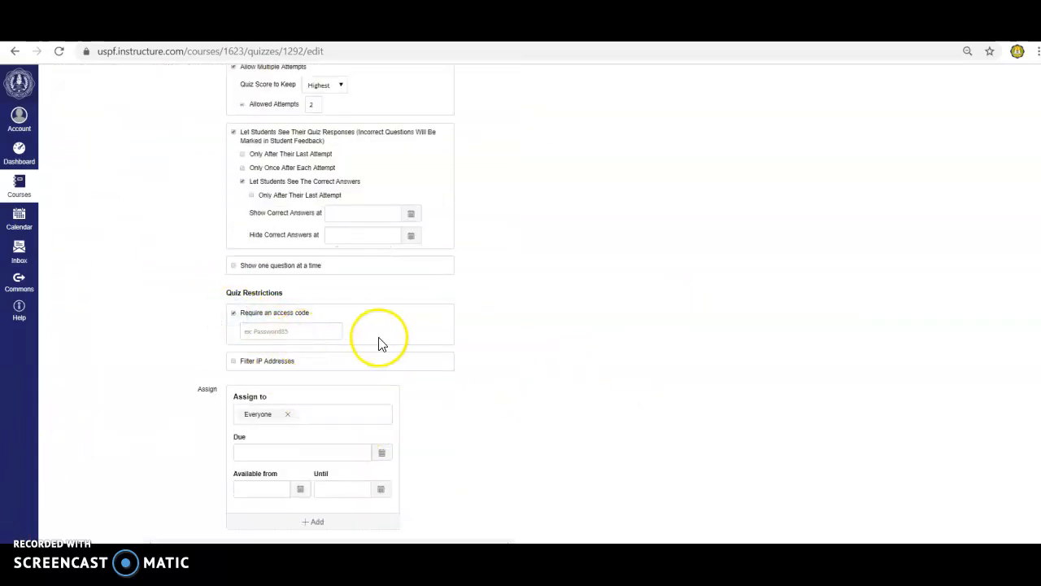
pyautogui.click(237, 316)
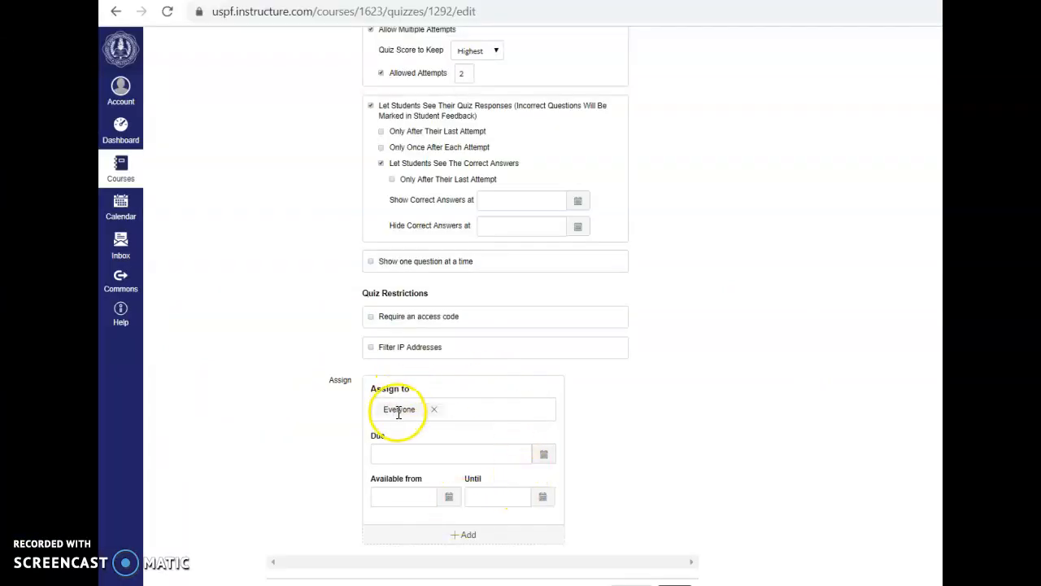
pyautogui.scroll(2, 577, 268)
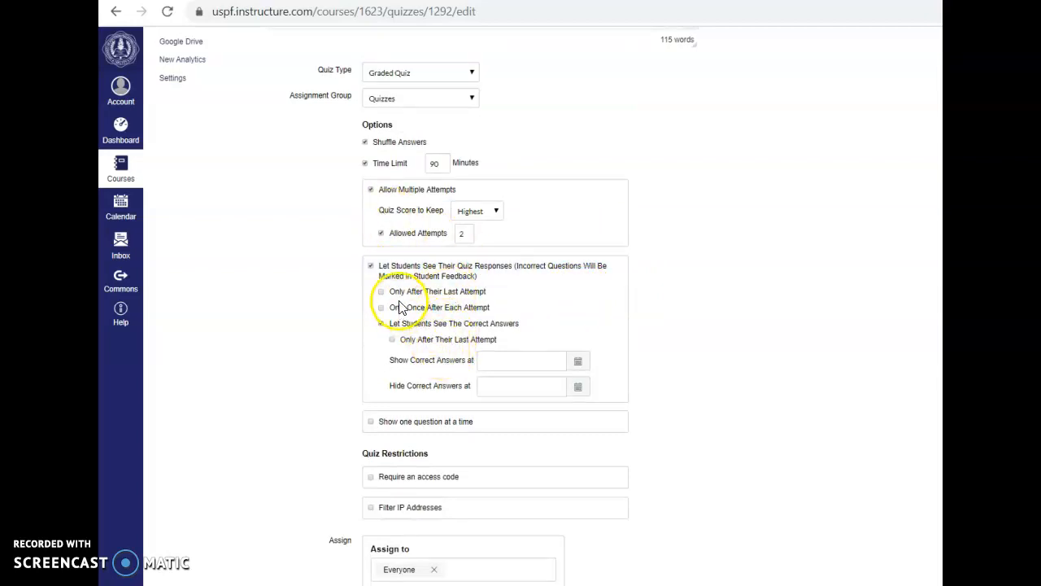
pyautogui.scroll(-2, 472, 400)
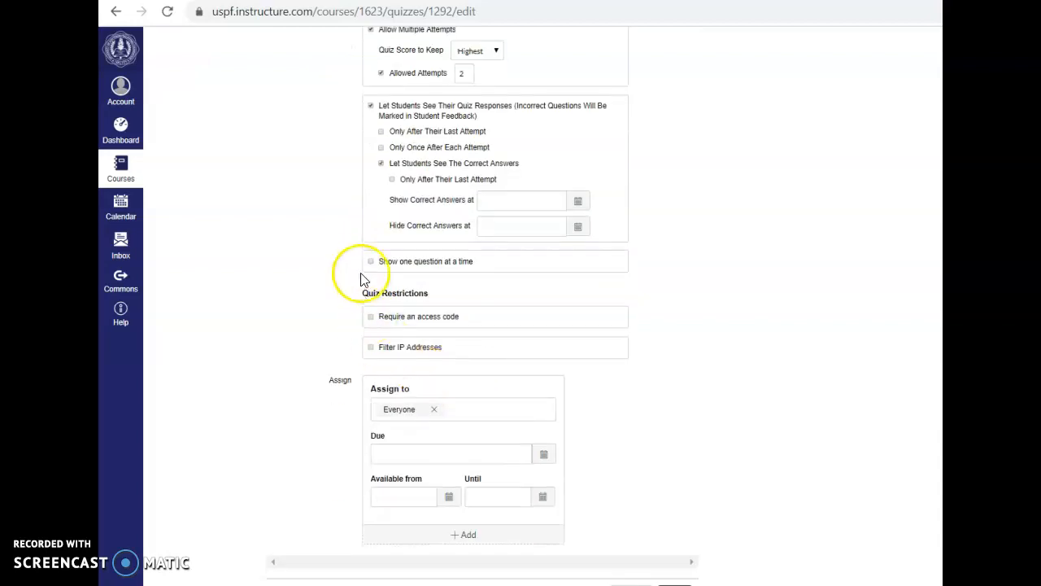
pyautogui.click(370, 262)
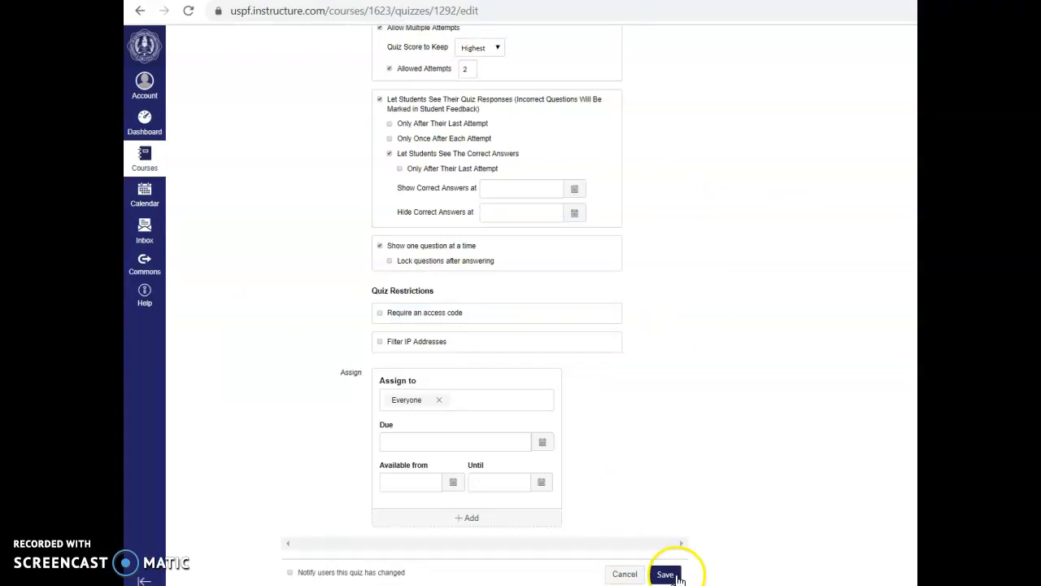
pyautogui.click(678, 577)
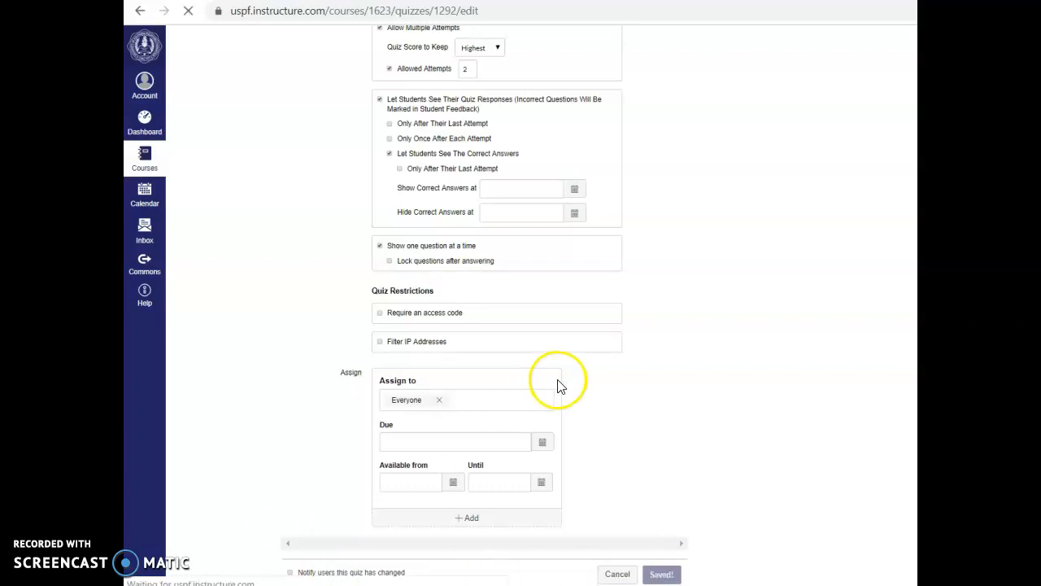
# Add a multiple-choice question to the Chapter 1 quiz asking "Which is NOT a capability of Canvas LMS?" with answers Conference, Collaboration and Live Streaming
pyautogui.scroll(6, 559, 385)
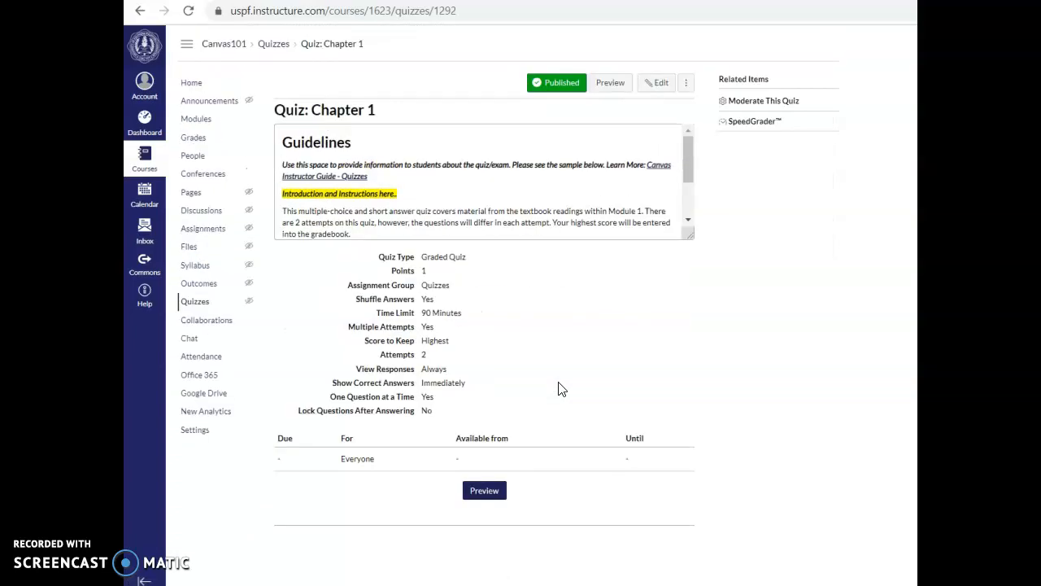
pyautogui.click(659, 85)
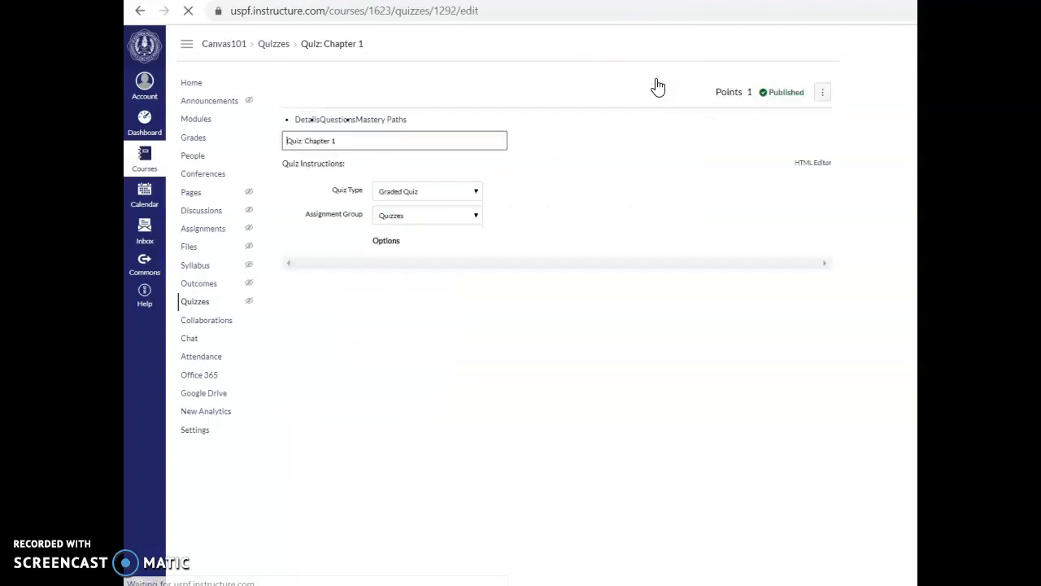
pyautogui.click(342, 123)
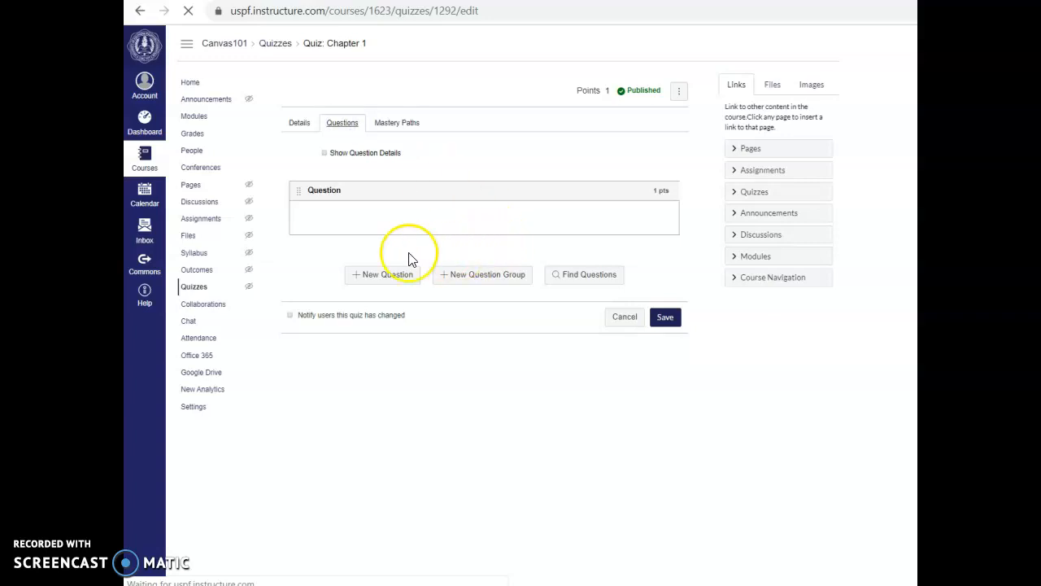
pyautogui.click(381, 274)
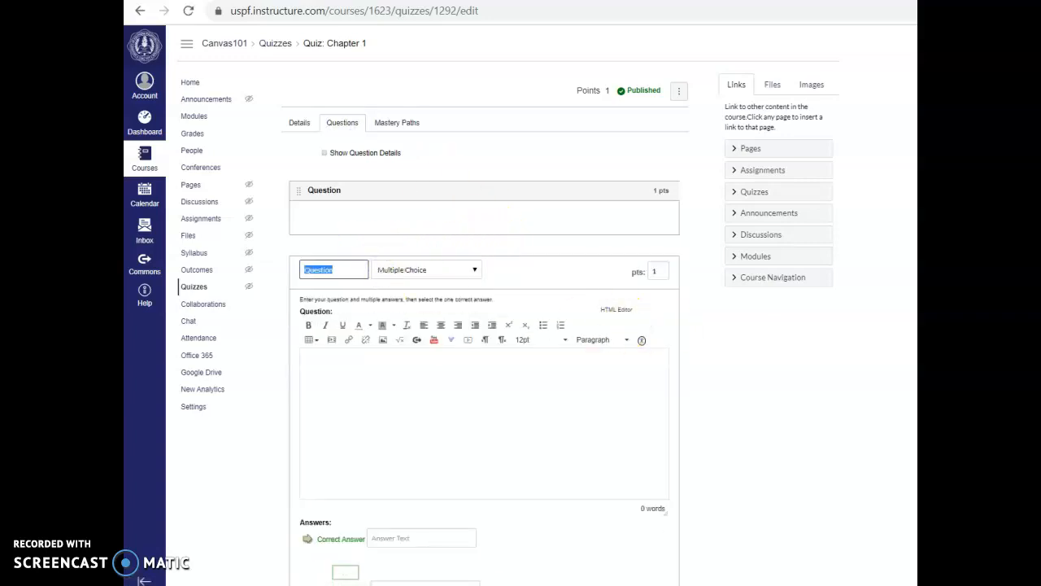
pyautogui.scroll(-2, 591, 325)
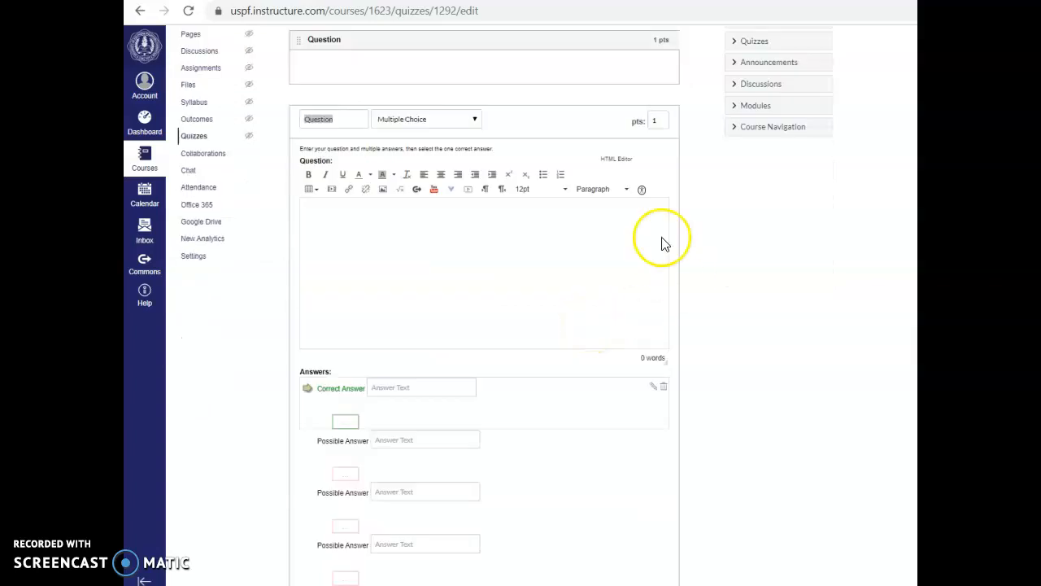
pyautogui.scroll(-1, 607, 259)
pyautogui.click(444, 149)
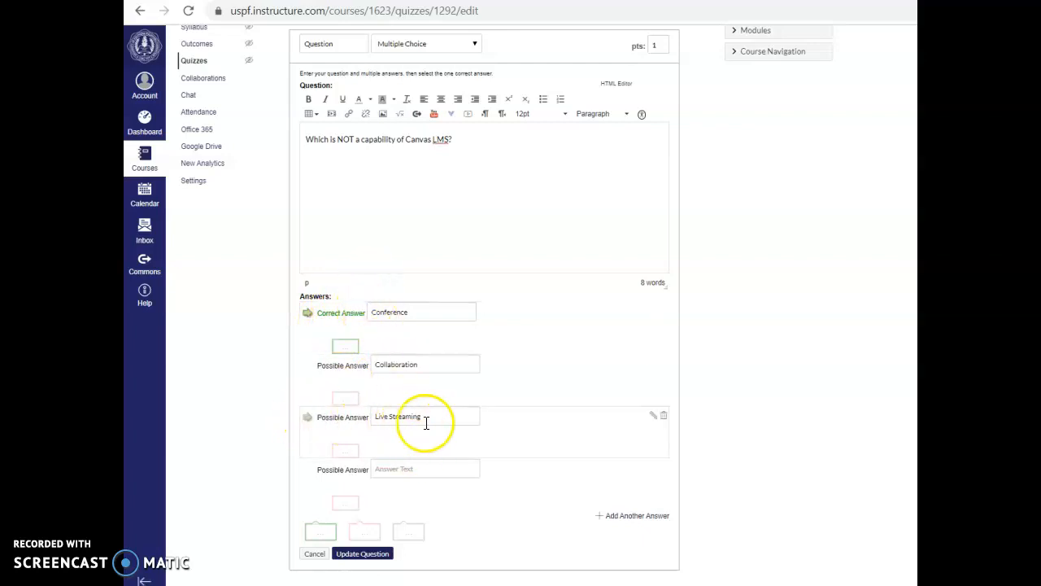
# Mark Live Streaming as the correct answer, keep the question worth 1 point, and update the question
pyautogui.click(308, 419)
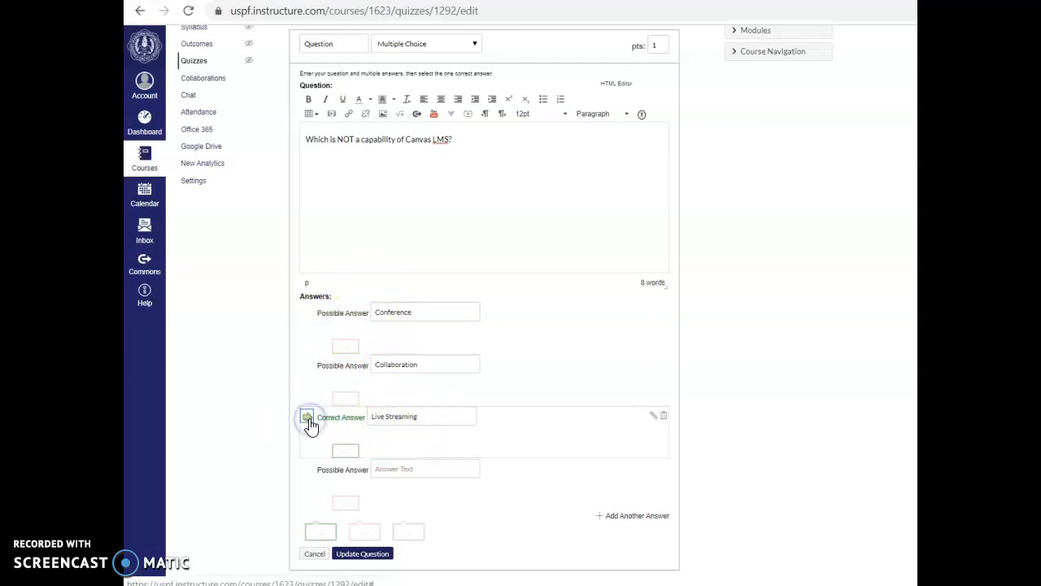
pyautogui.click(661, 44)
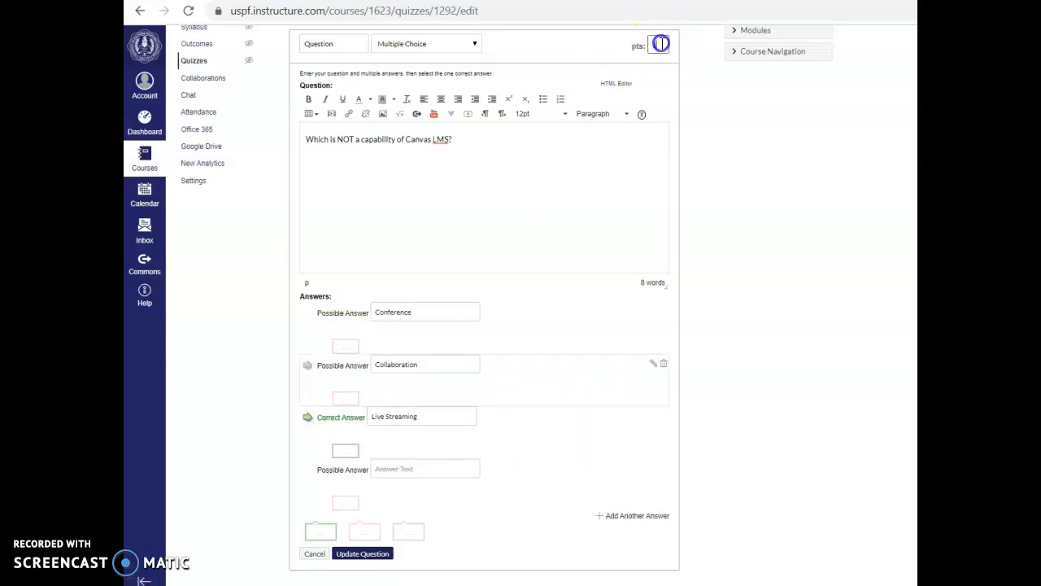
pyautogui.click(368, 555)
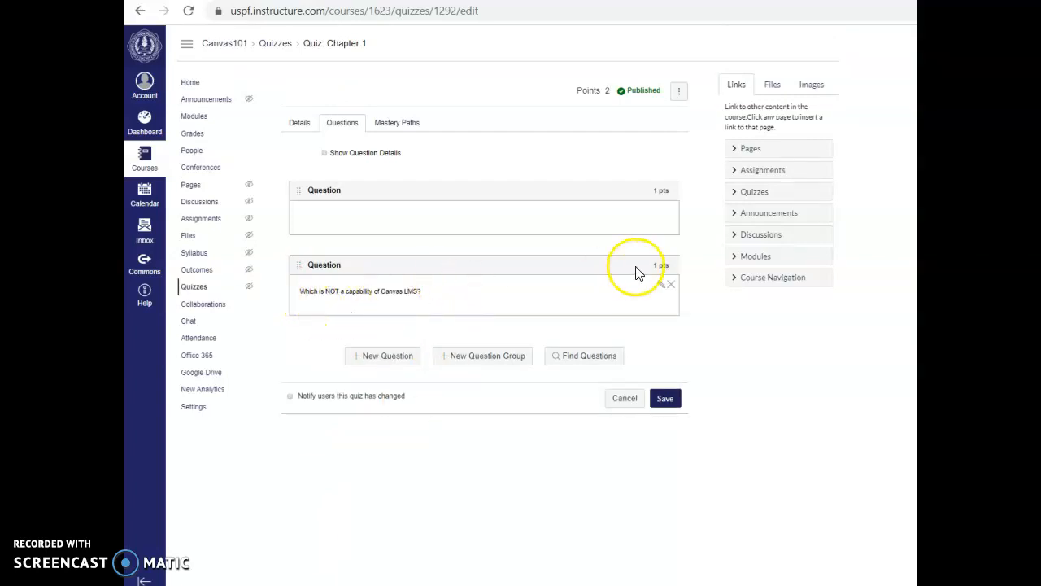
# Turn the blank question into a 5-point Essay Question, "How technology integration can enhance and transform classroom environment?", and save the quiz
pyautogui.click(660, 211)
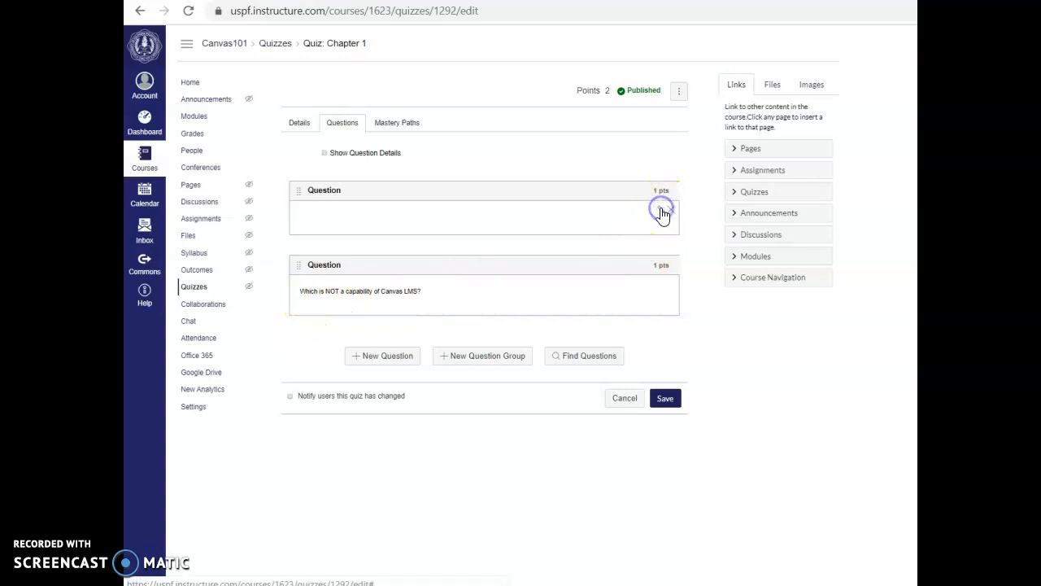
pyautogui.click(467, 196)
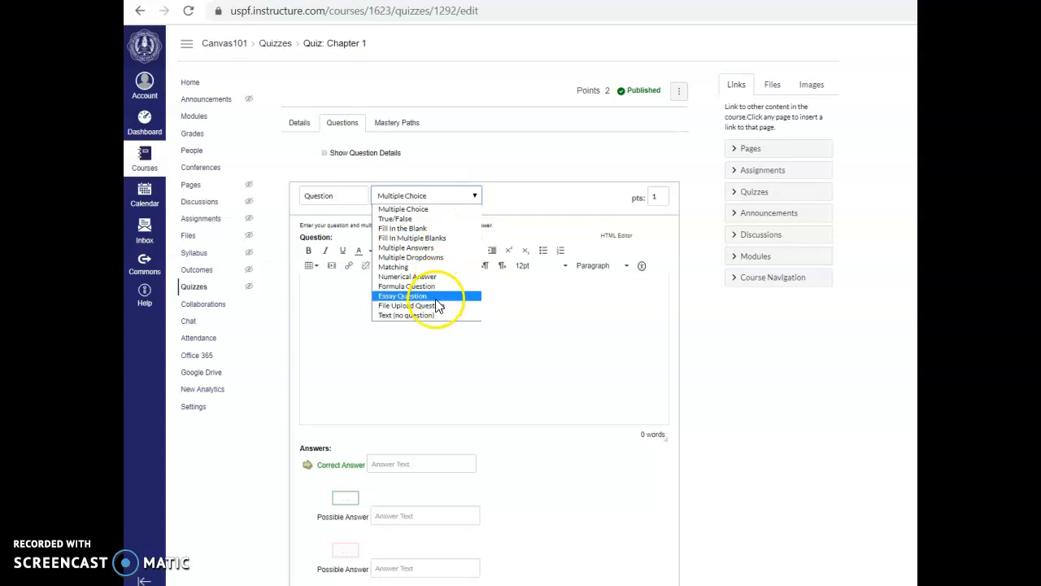
pyautogui.click(402, 295)
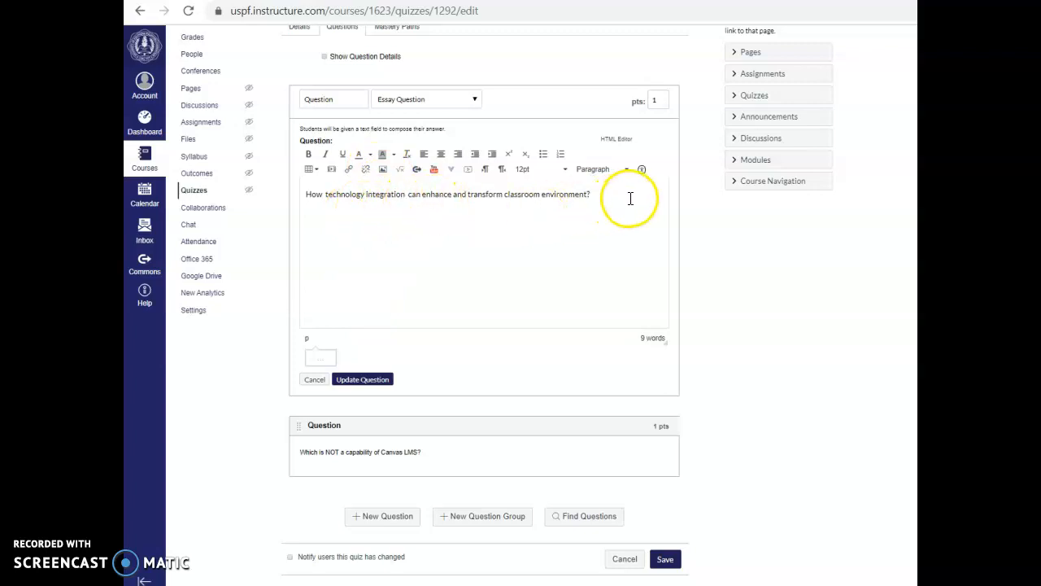
pyautogui.doubleClick(663, 101)
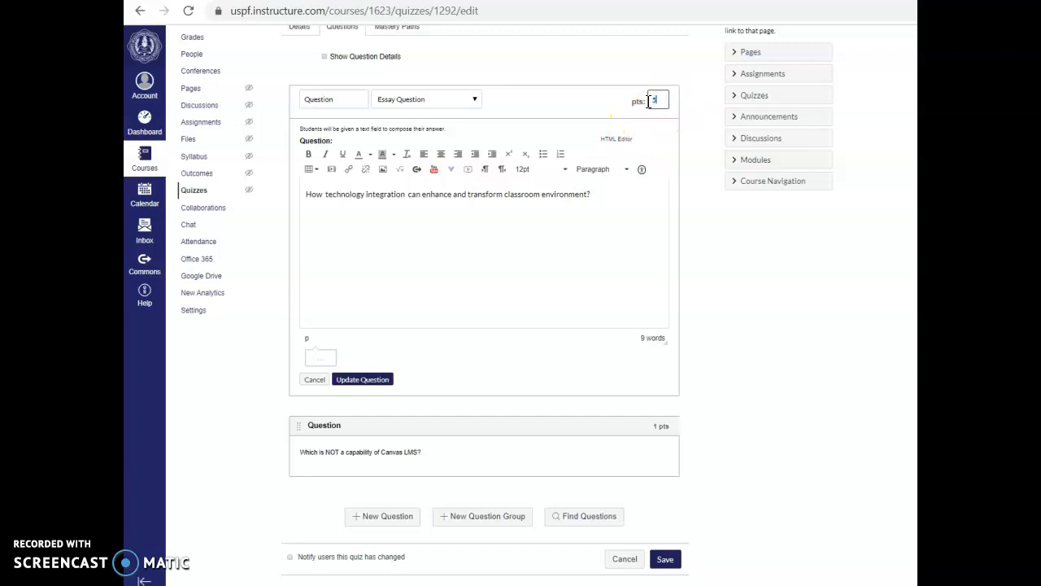
pyautogui.click(477, 336)
pyautogui.click(370, 380)
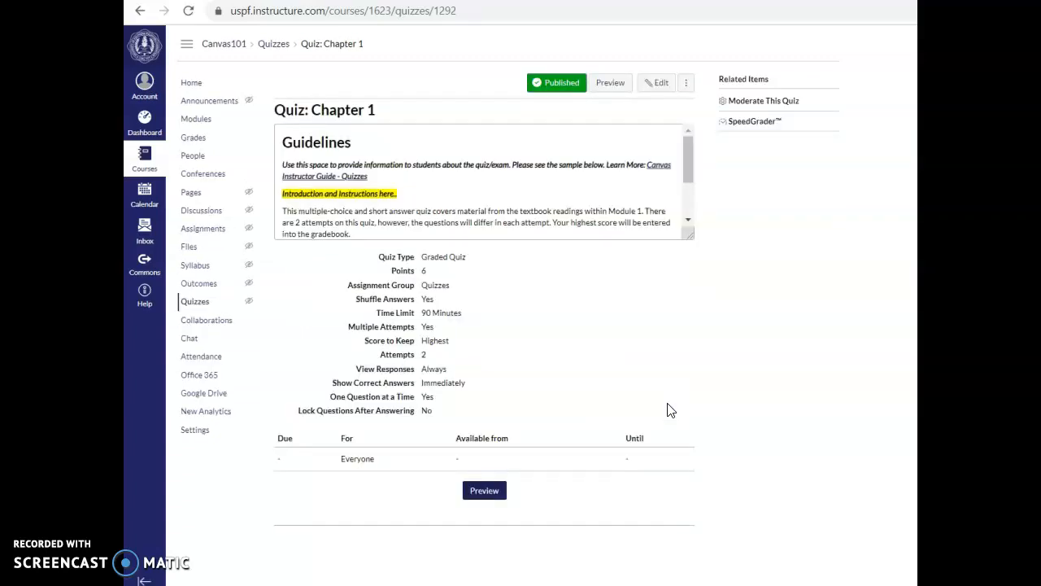
# Preview the Chapter 1 quiz, look over the essay question, and answer Question 2 with Live Streaming
pyautogui.click(611, 88)
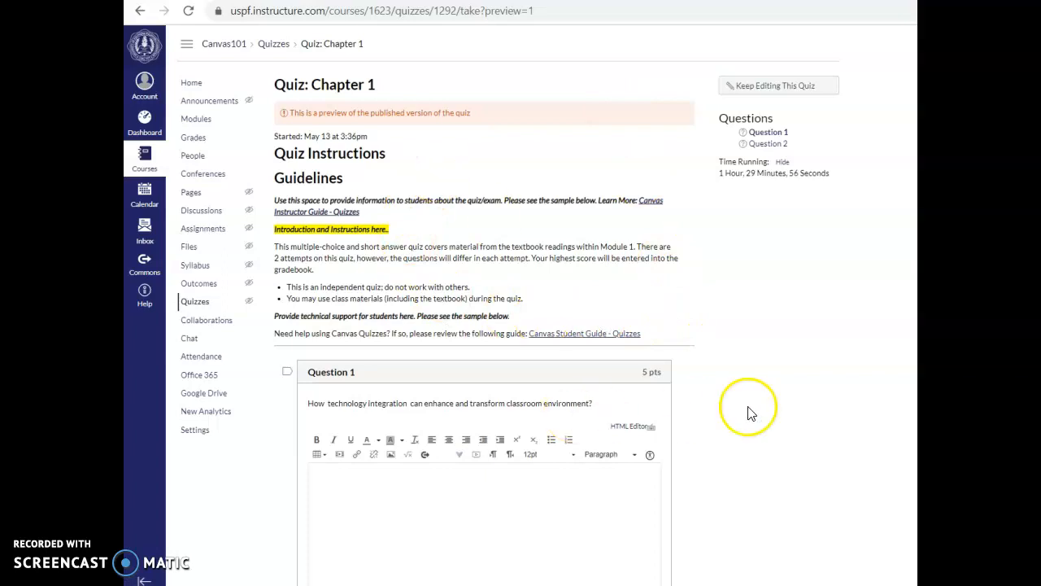
pyautogui.scroll(-2, 749, 411)
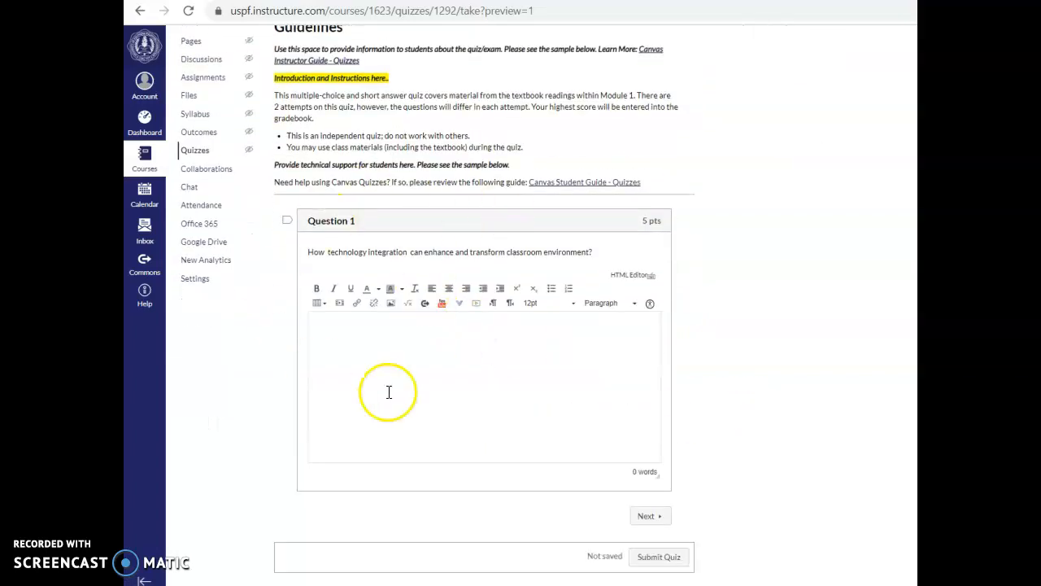
pyautogui.scroll(1, 675, 357)
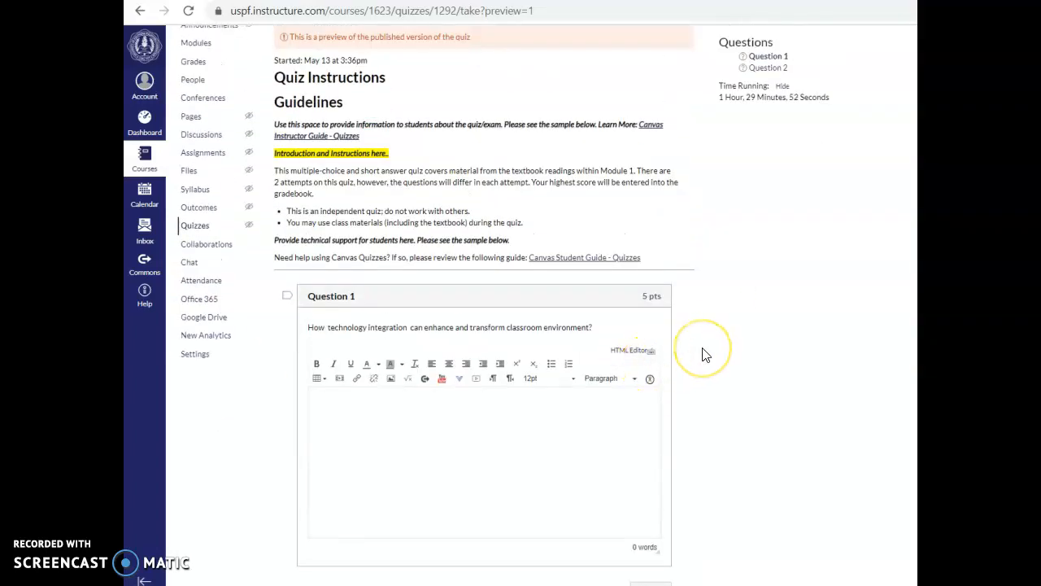
pyautogui.scroll(-1, 705, 355)
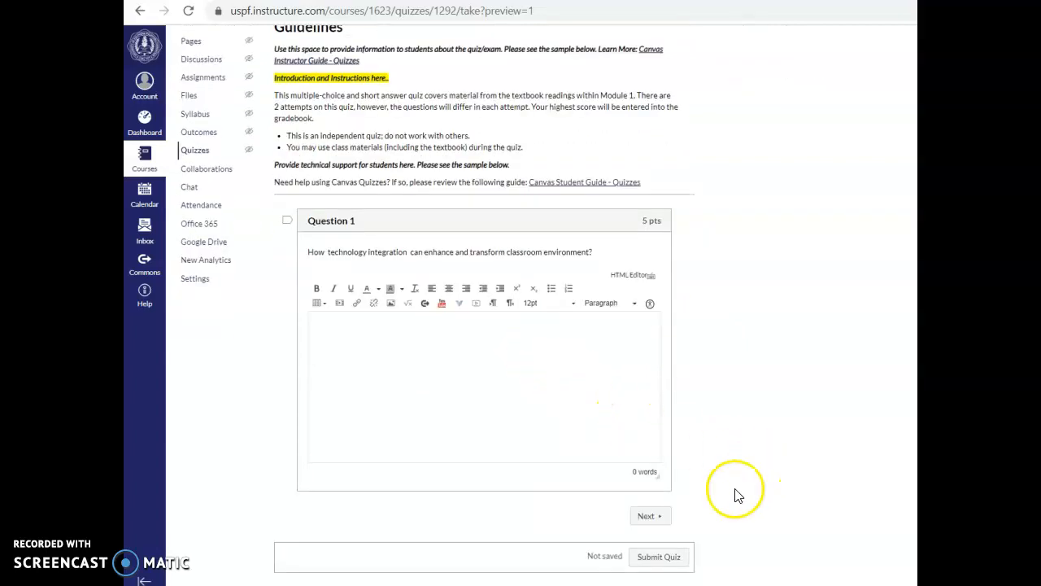
pyautogui.click(650, 516)
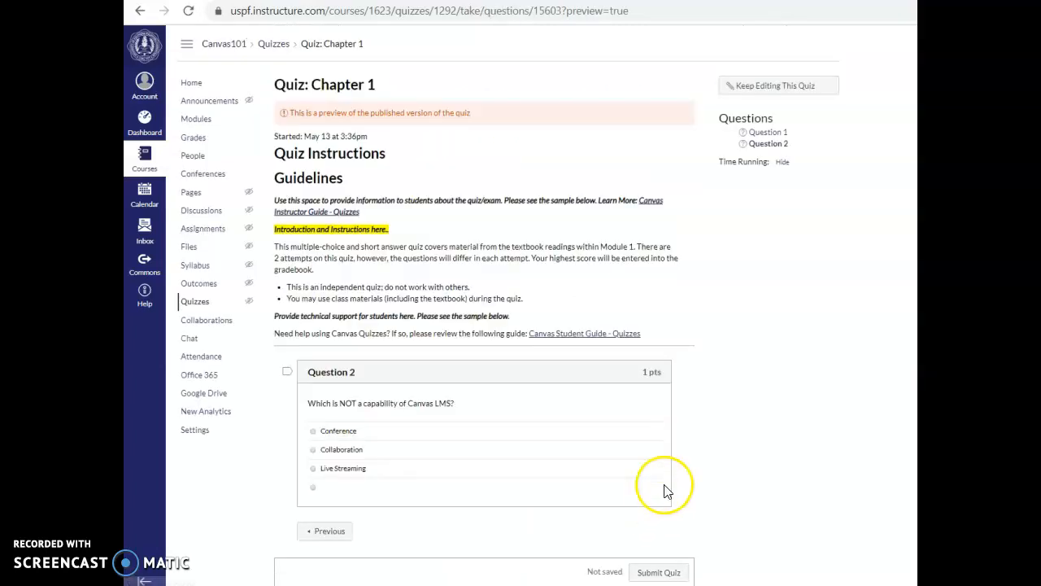
pyautogui.click(314, 452)
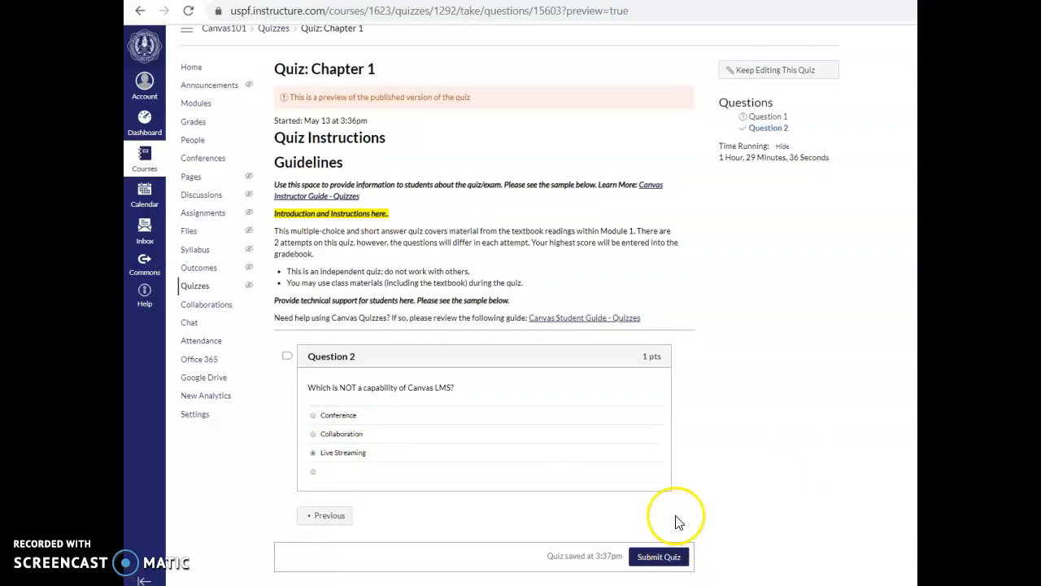
# Go back to Question 1 in the preview, answer the essay with "Great..", and submit the quiz
pyautogui.click(341, 516)
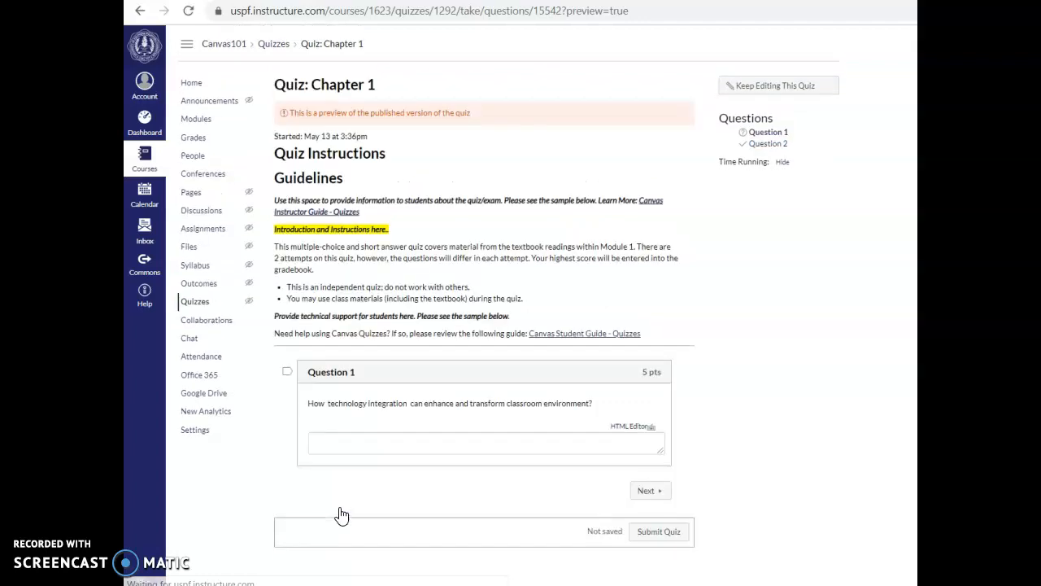
pyautogui.click(600, 439)
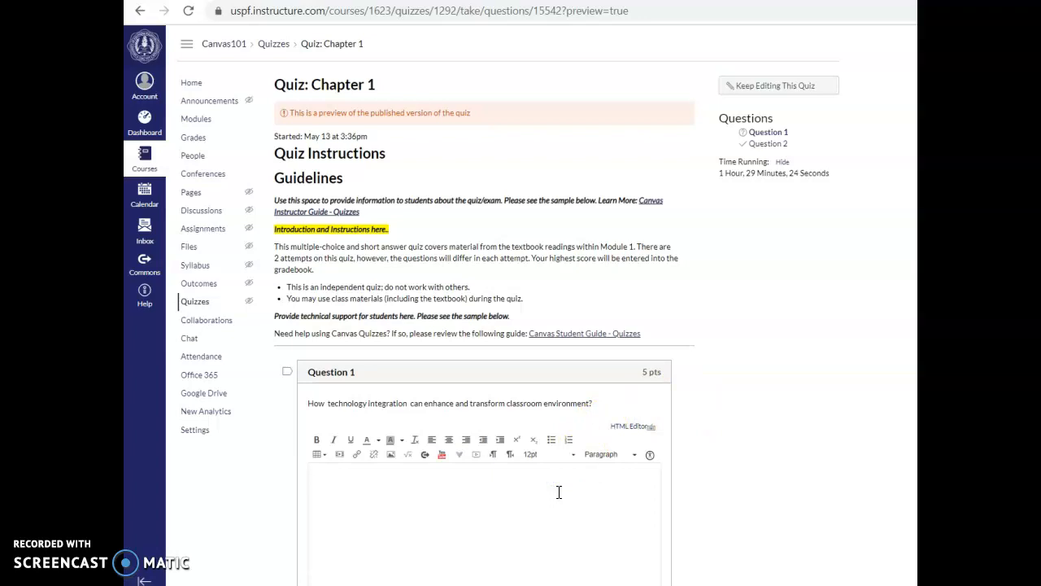
pyautogui.scroll(-1, 559, 493)
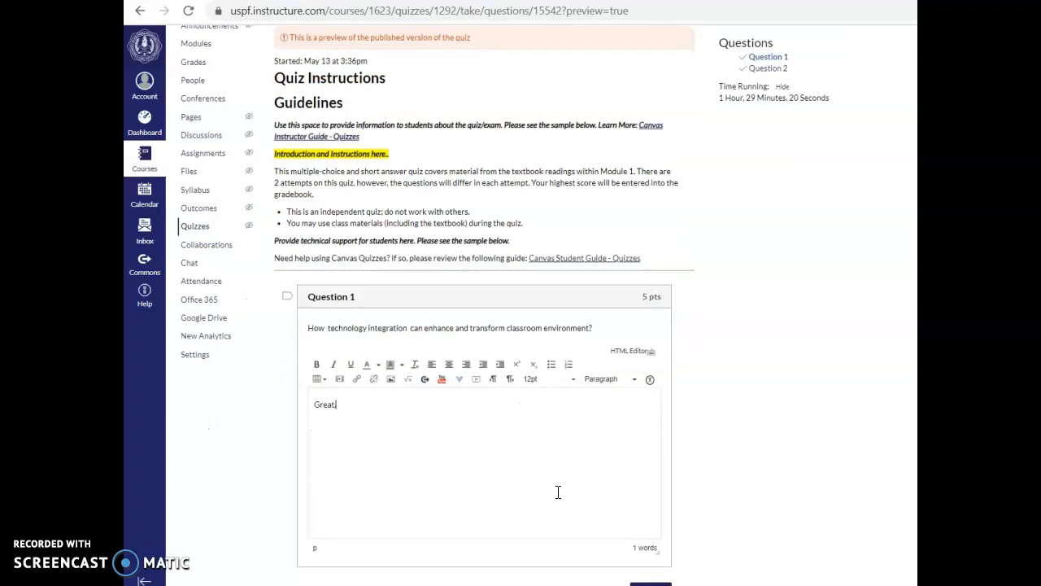
pyautogui.scroll(-1, 558, 492)
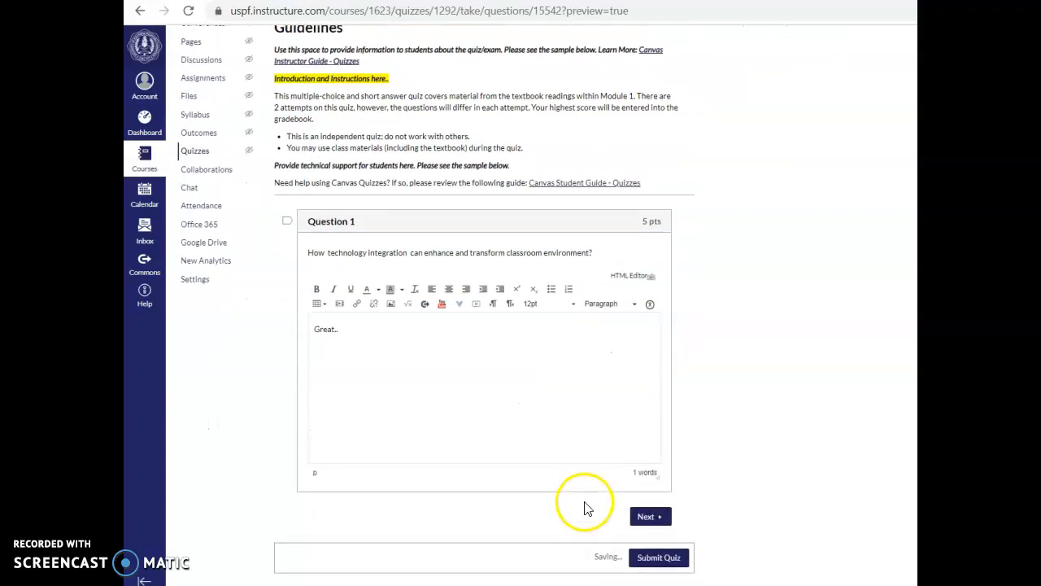
pyautogui.click(648, 516)
pyautogui.click(781, 488)
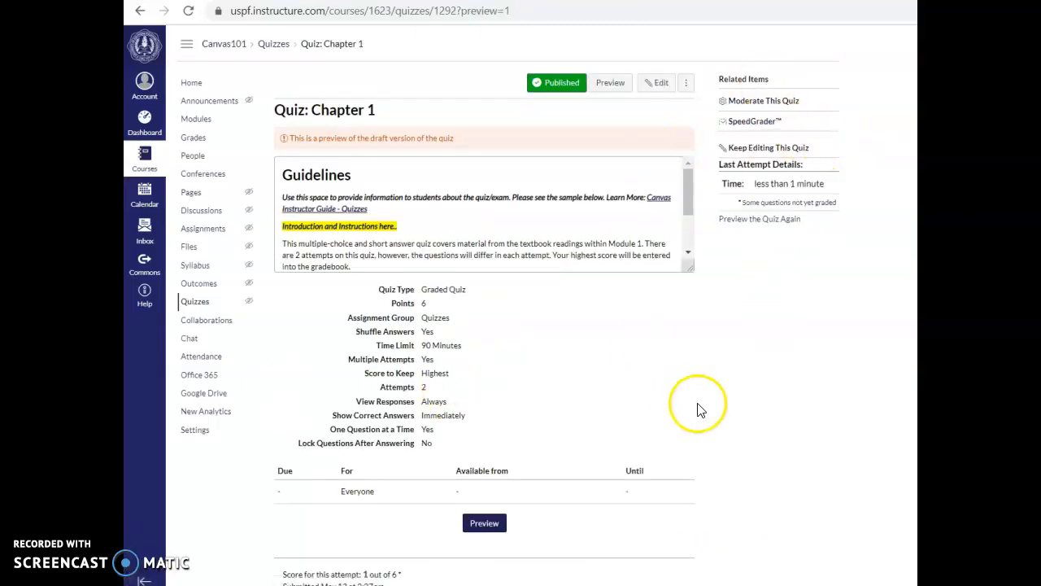
# Review the submitted preview attempt, including its score and the feedback on both questions
pyautogui.scroll(-2, 544, 390)
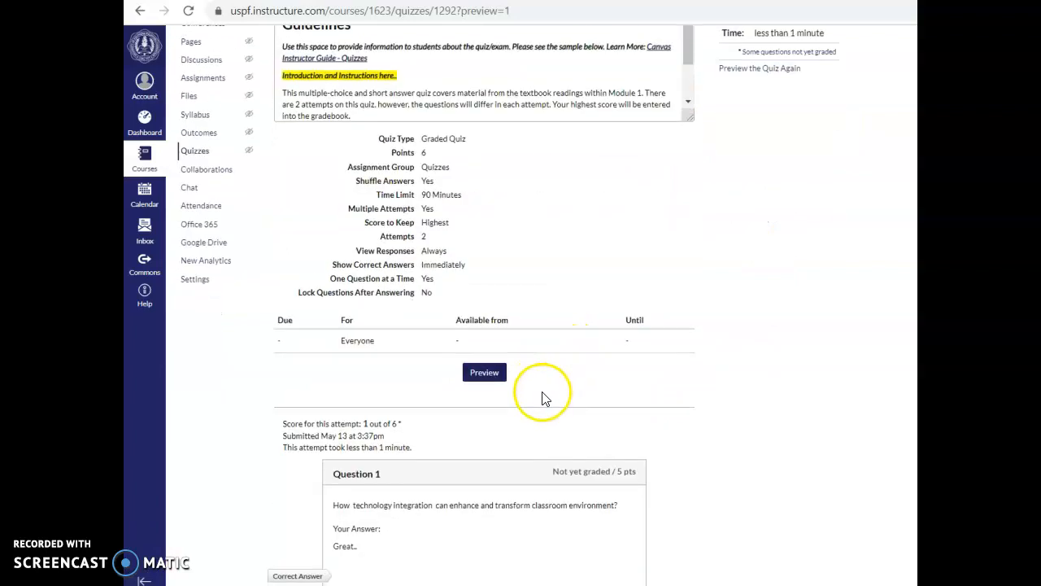
pyautogui.scroll(-3, 488, 294)
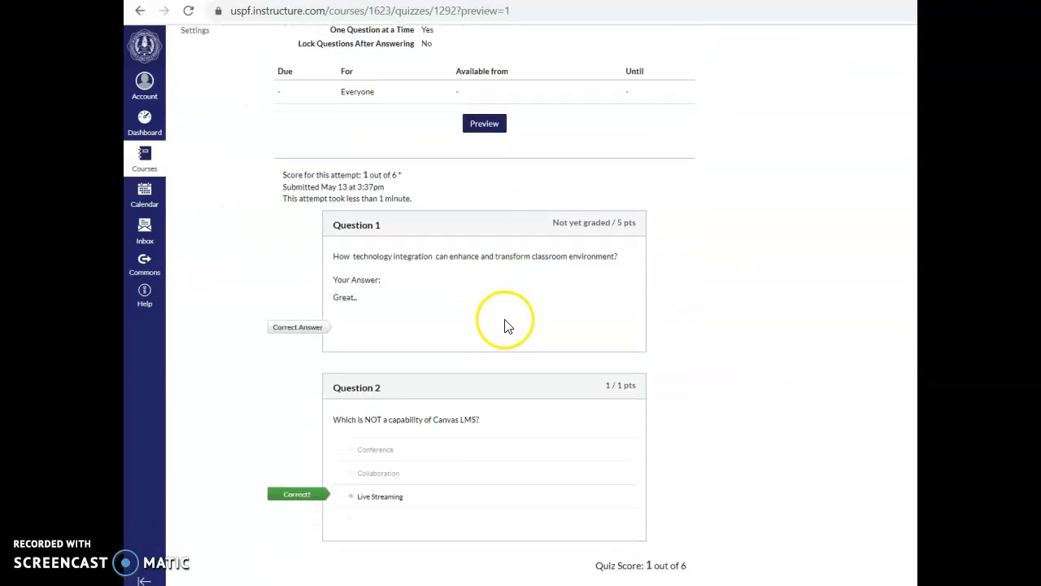
pyautogui.scroll(2, 575, 382)
pyautogui.scroll(-2, 577, 382)
pyautogui.scroll(5, 575, 381)
pyautogui.scroll(-4, 496, 425)
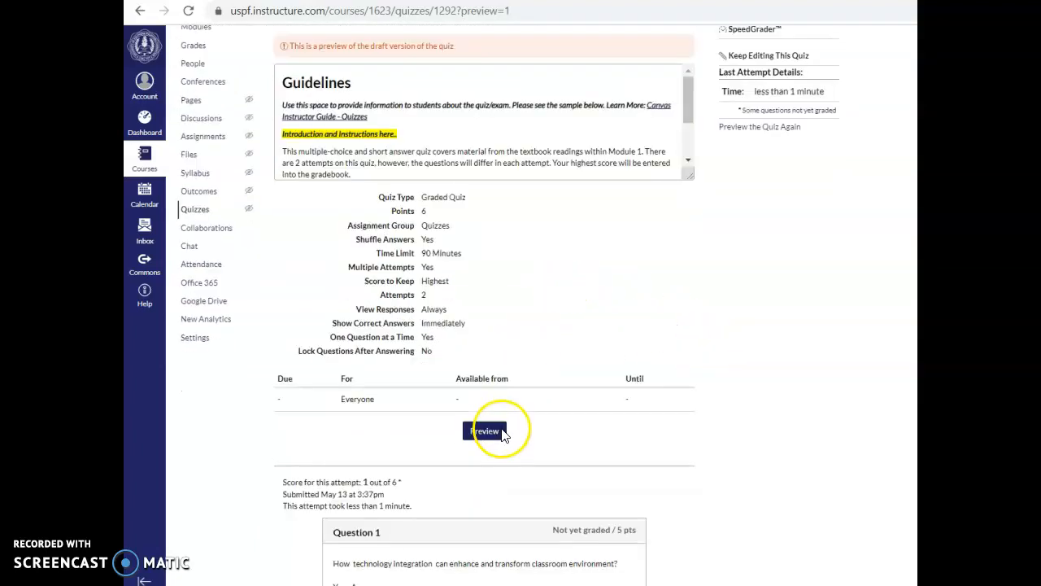
pyautogui.scroll(-1, 602, 384)
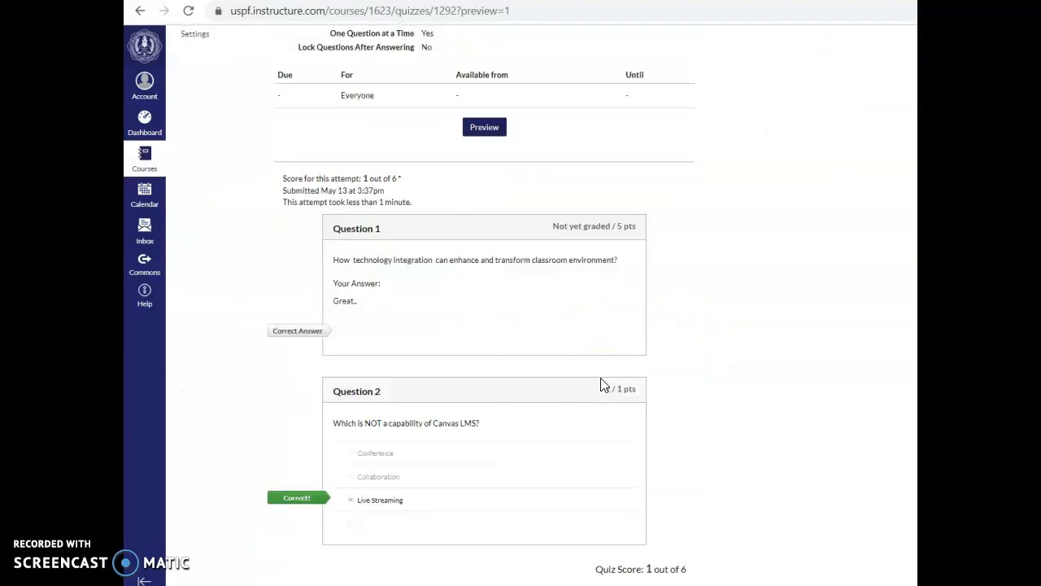
pyautogui.scroll(5, 640, 441)
pyautogui.scroll(1, 635, 419)
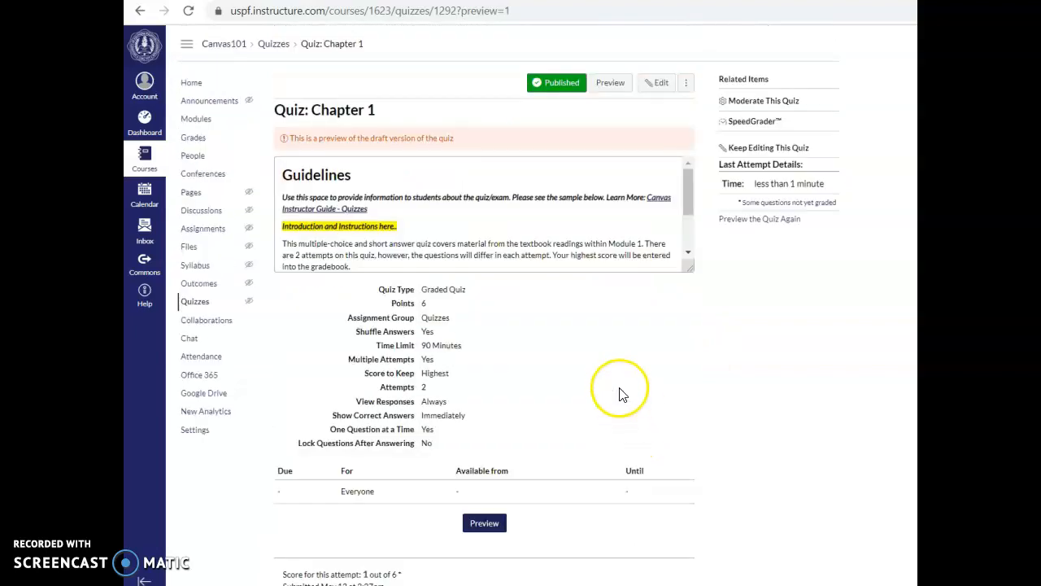
# Open the Chapter 1 quiz in SpeedGrader, examine the grade and comment fields for the Test Student, and return to the quiz page
pyautogui.click(763, 127)
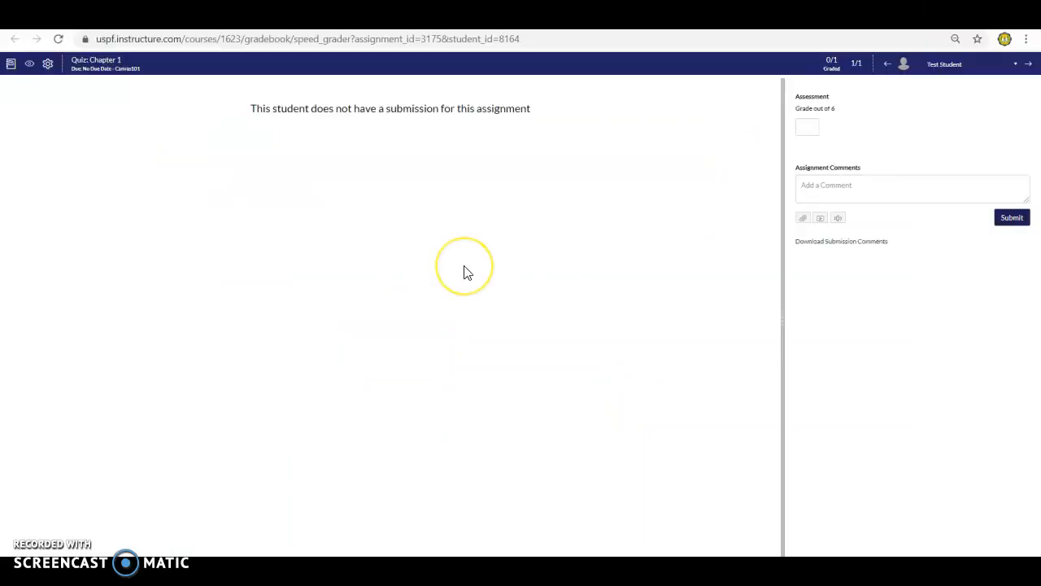
pyautogui.click(853, 187)
pyautogui.click(804, 129)
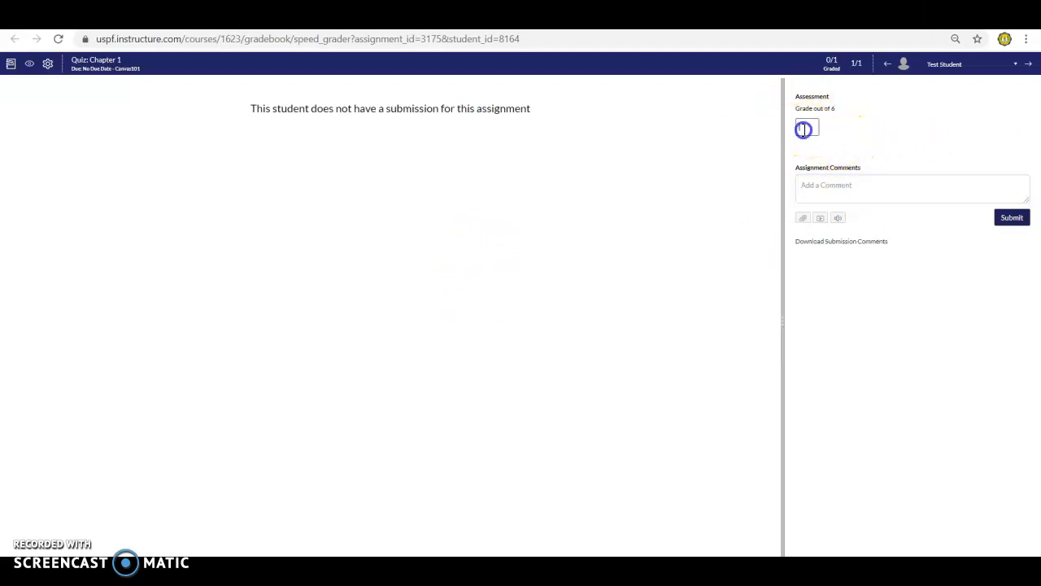
pyautogui.click(819, 189)
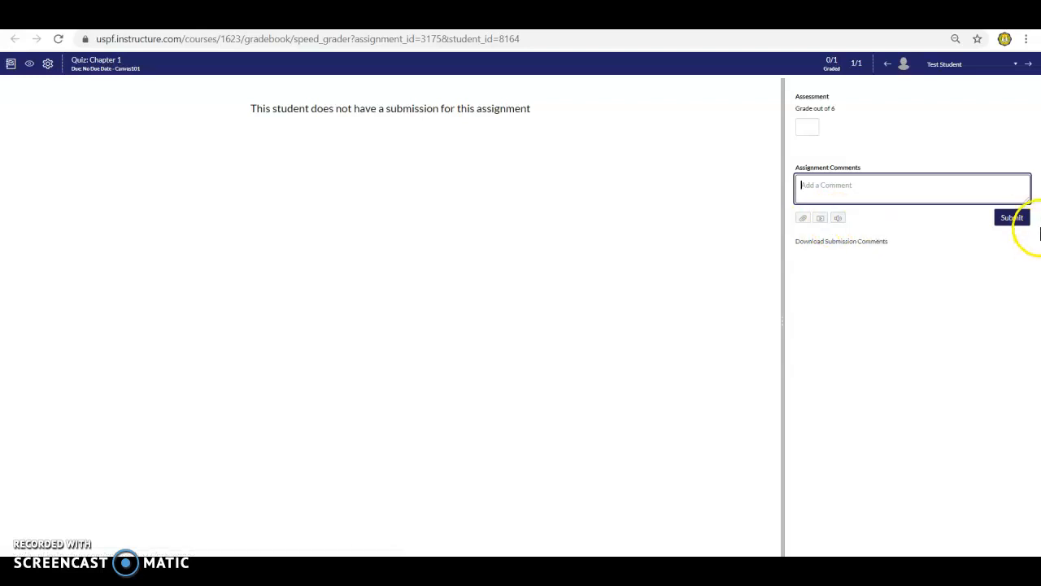
pyautogui.click(93, 64)
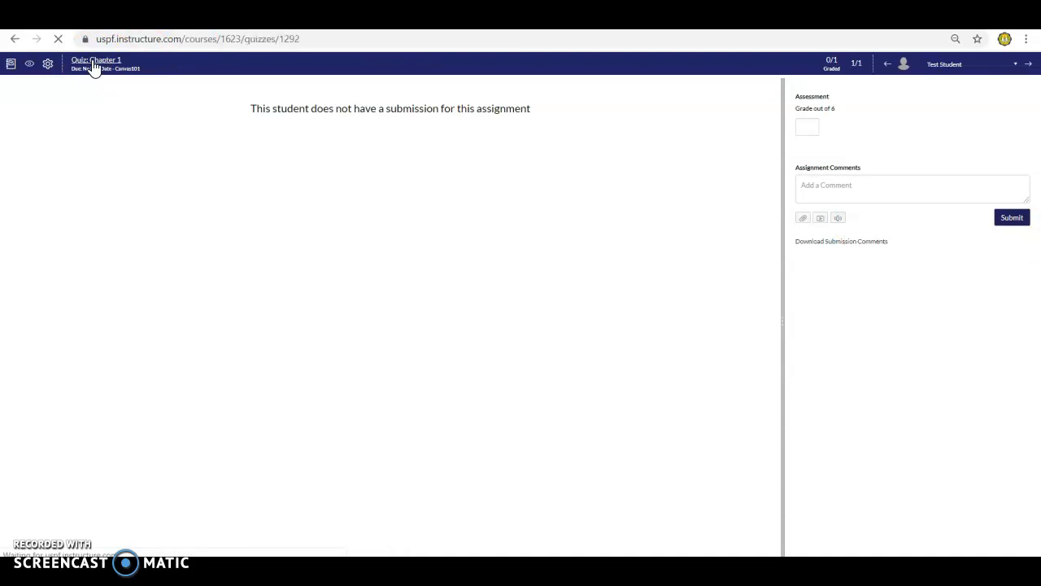
pyautogui.click(108, 69)
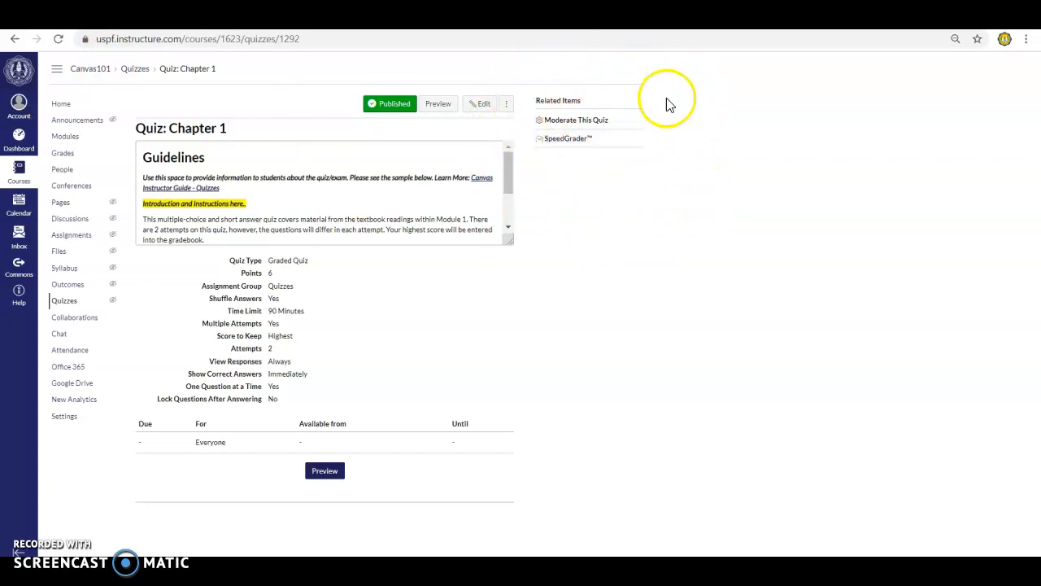
# Open the moderation page of the Chapter 1 quiz, examine the student's attempt information, and return to the course modules
pyautogui.click(563, 121)
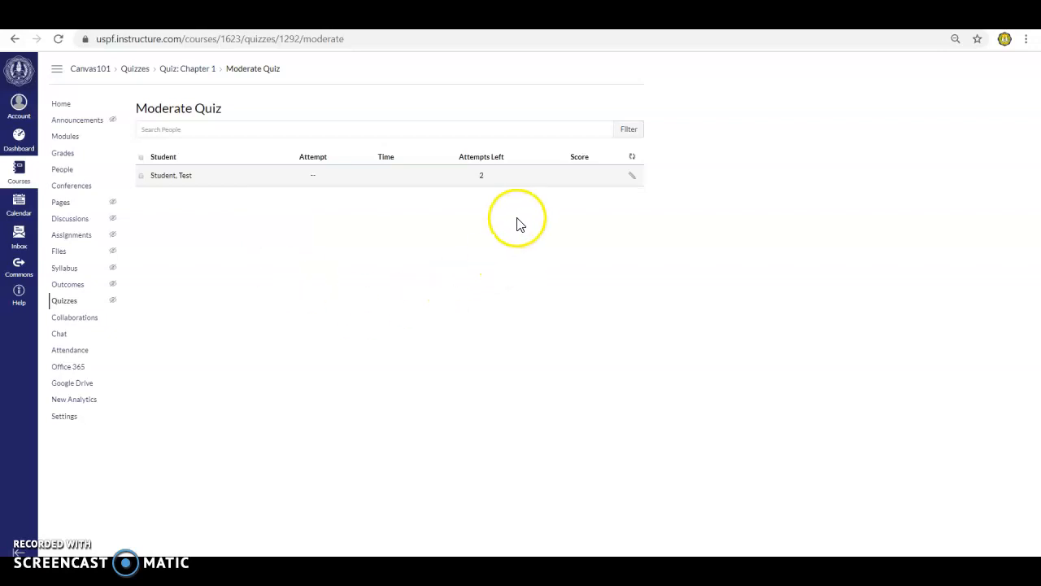
pyautogui.click(69, 140)
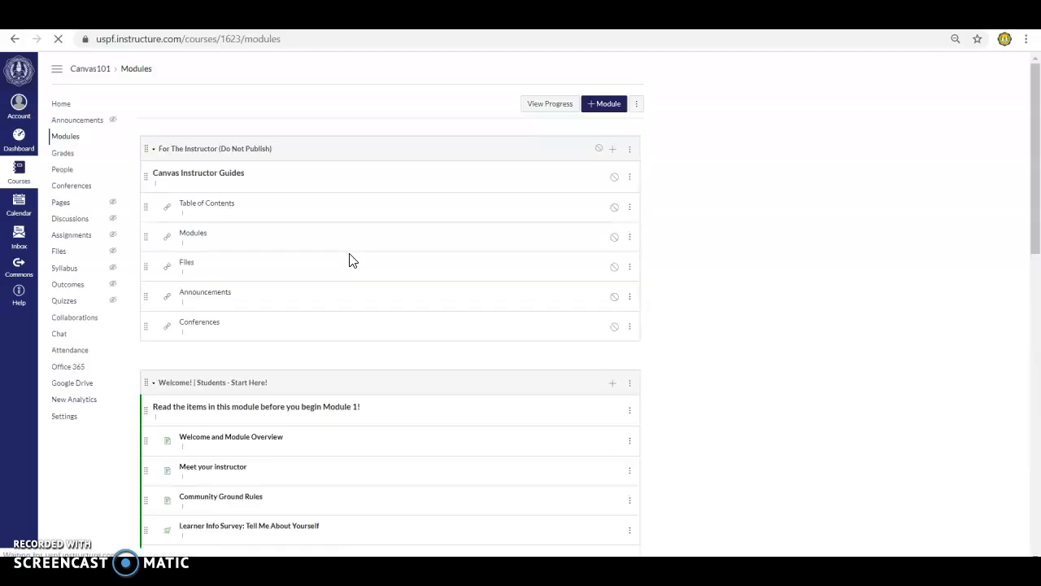
# Publish the Individual Assignment: Google Classroom Review item in the Week 1 - Introduction module
pyautogui.scroll(-3, 354, 261)
pyautogui.scroll(-10, 351, 260)
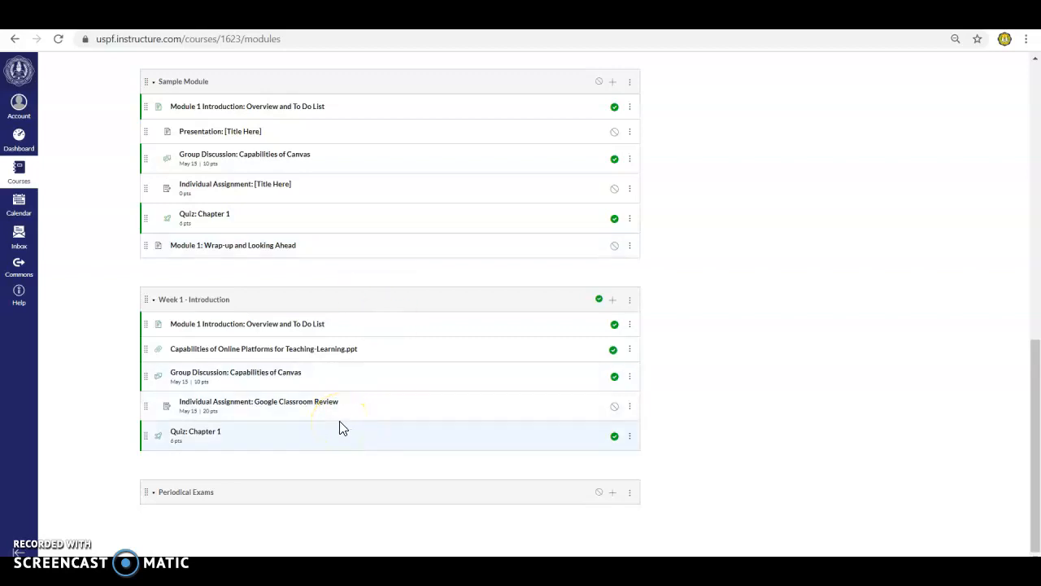
pyautogui.click(220, 440)
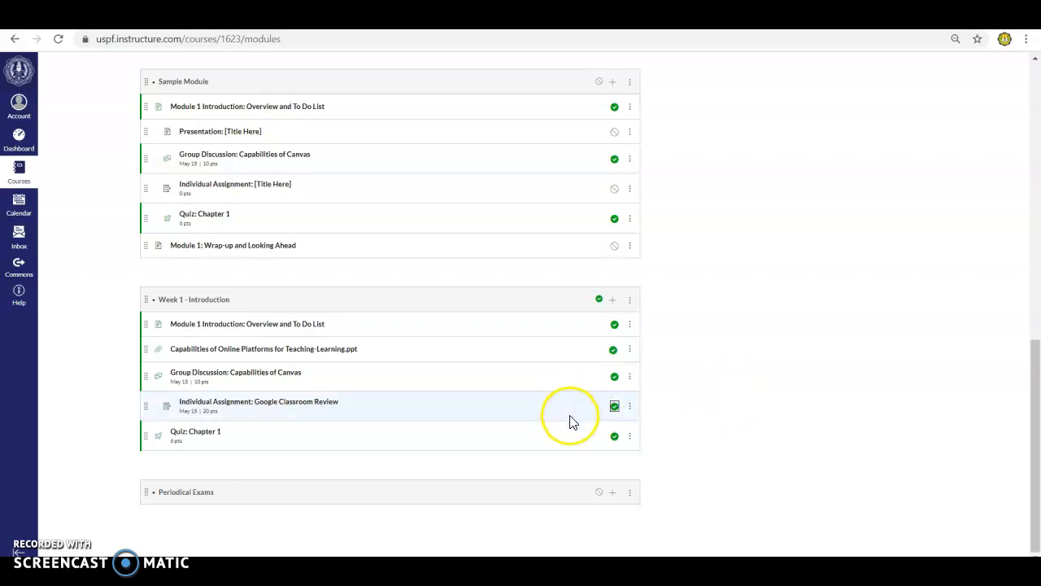
# Look over the publish status of the items across the course modules, then open the Dashboard
pyautogui.scroll(4, 748, 366)
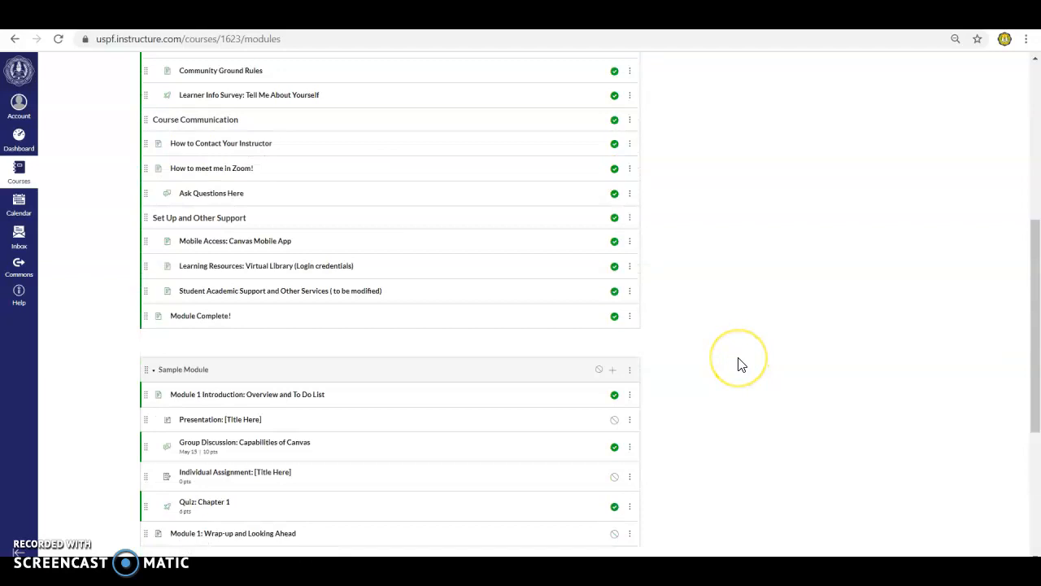
pyautogui.scroll(3, 741, 365)
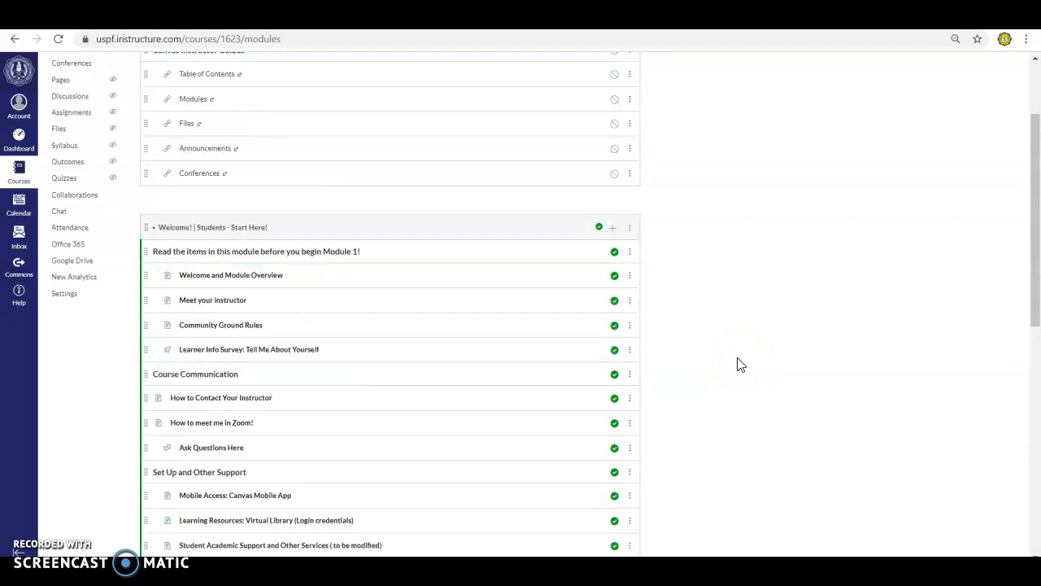
pyautogui.scroll(2, 740, 363)
pyautogui.scroll(-8, 721, 351)
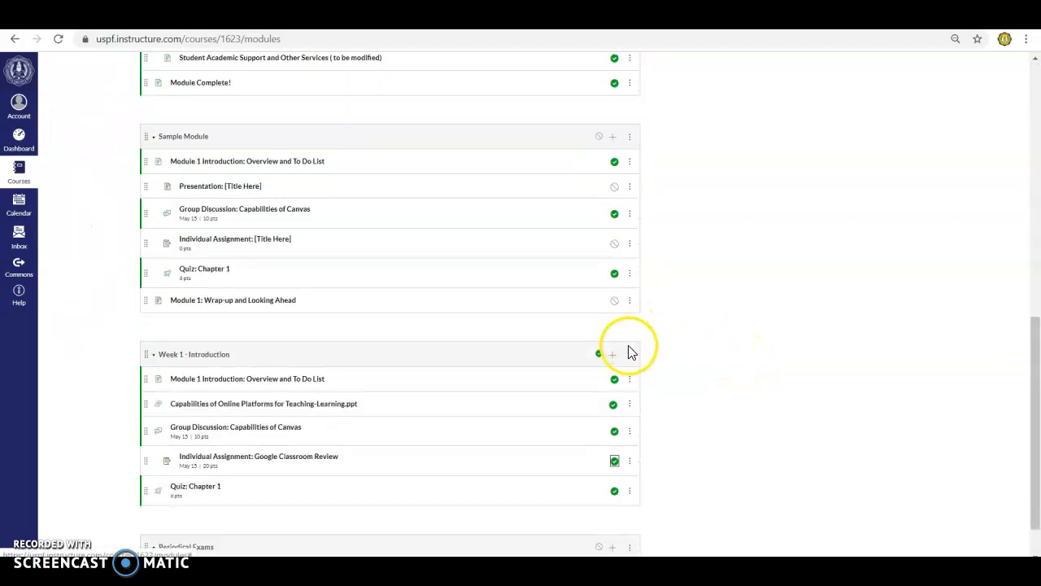
pyautogui.scroll(3, 379, 327)
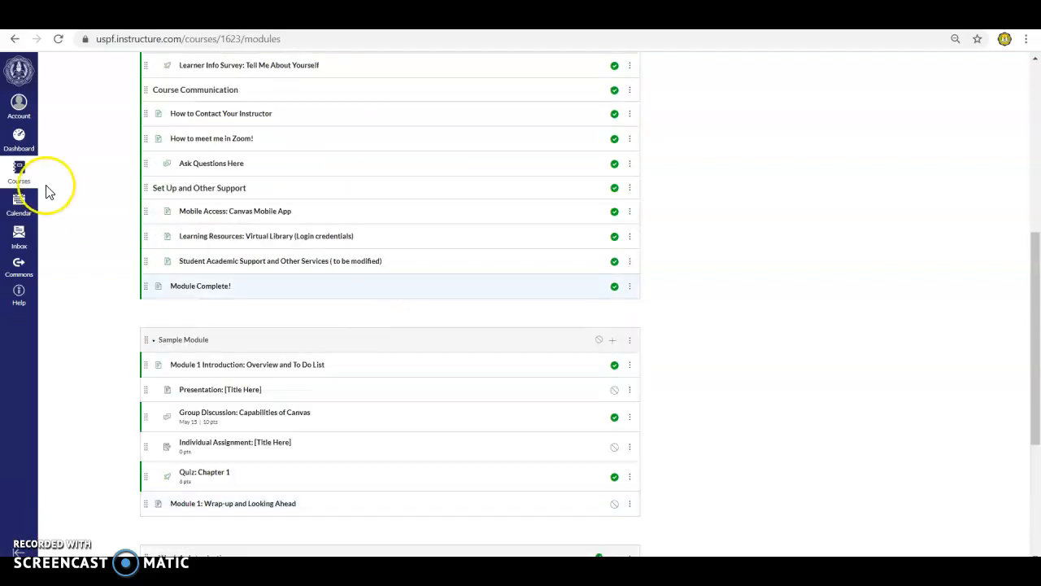
pyautogui.click(20, 141)
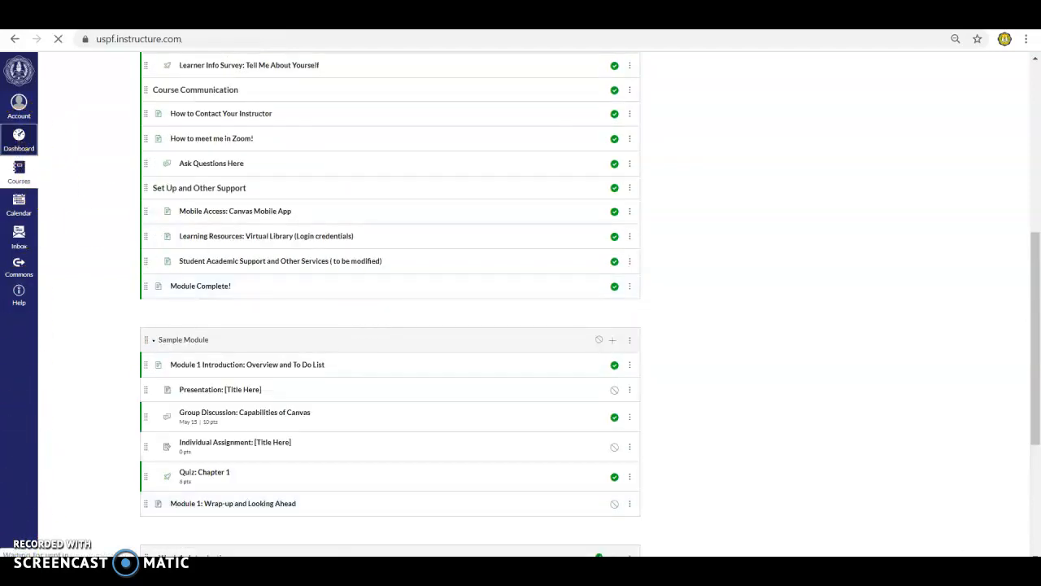